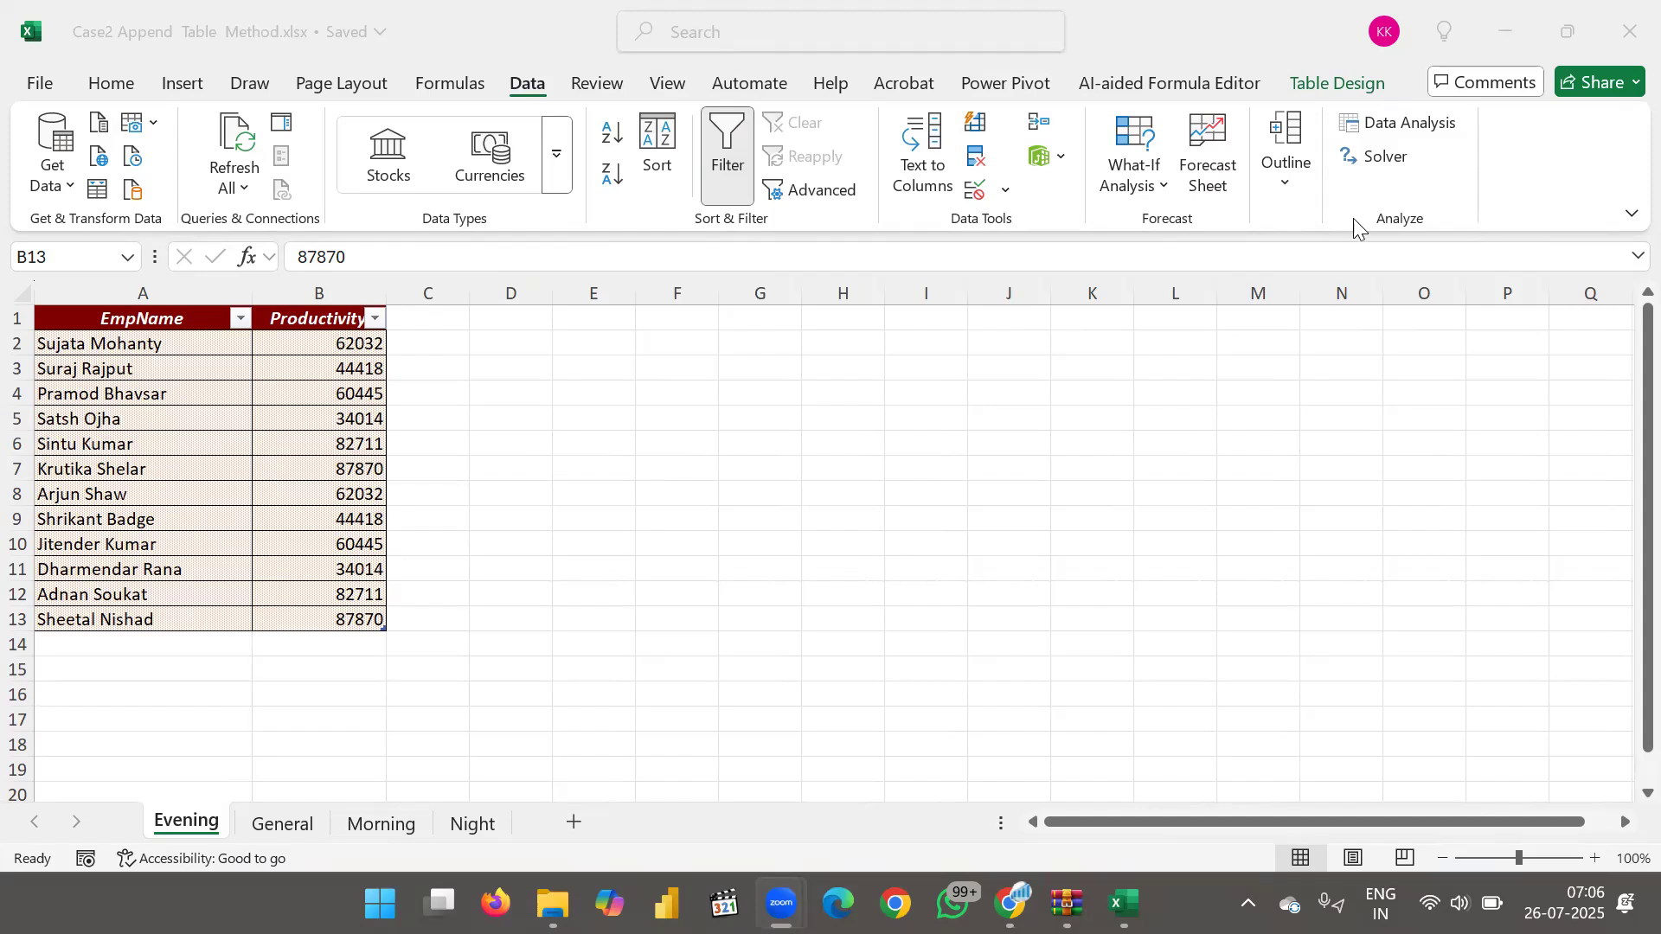
- Review the employee productivity tables on the Morning, General and Evening sheets
left_click(378, 824)
left_click(194, 829)
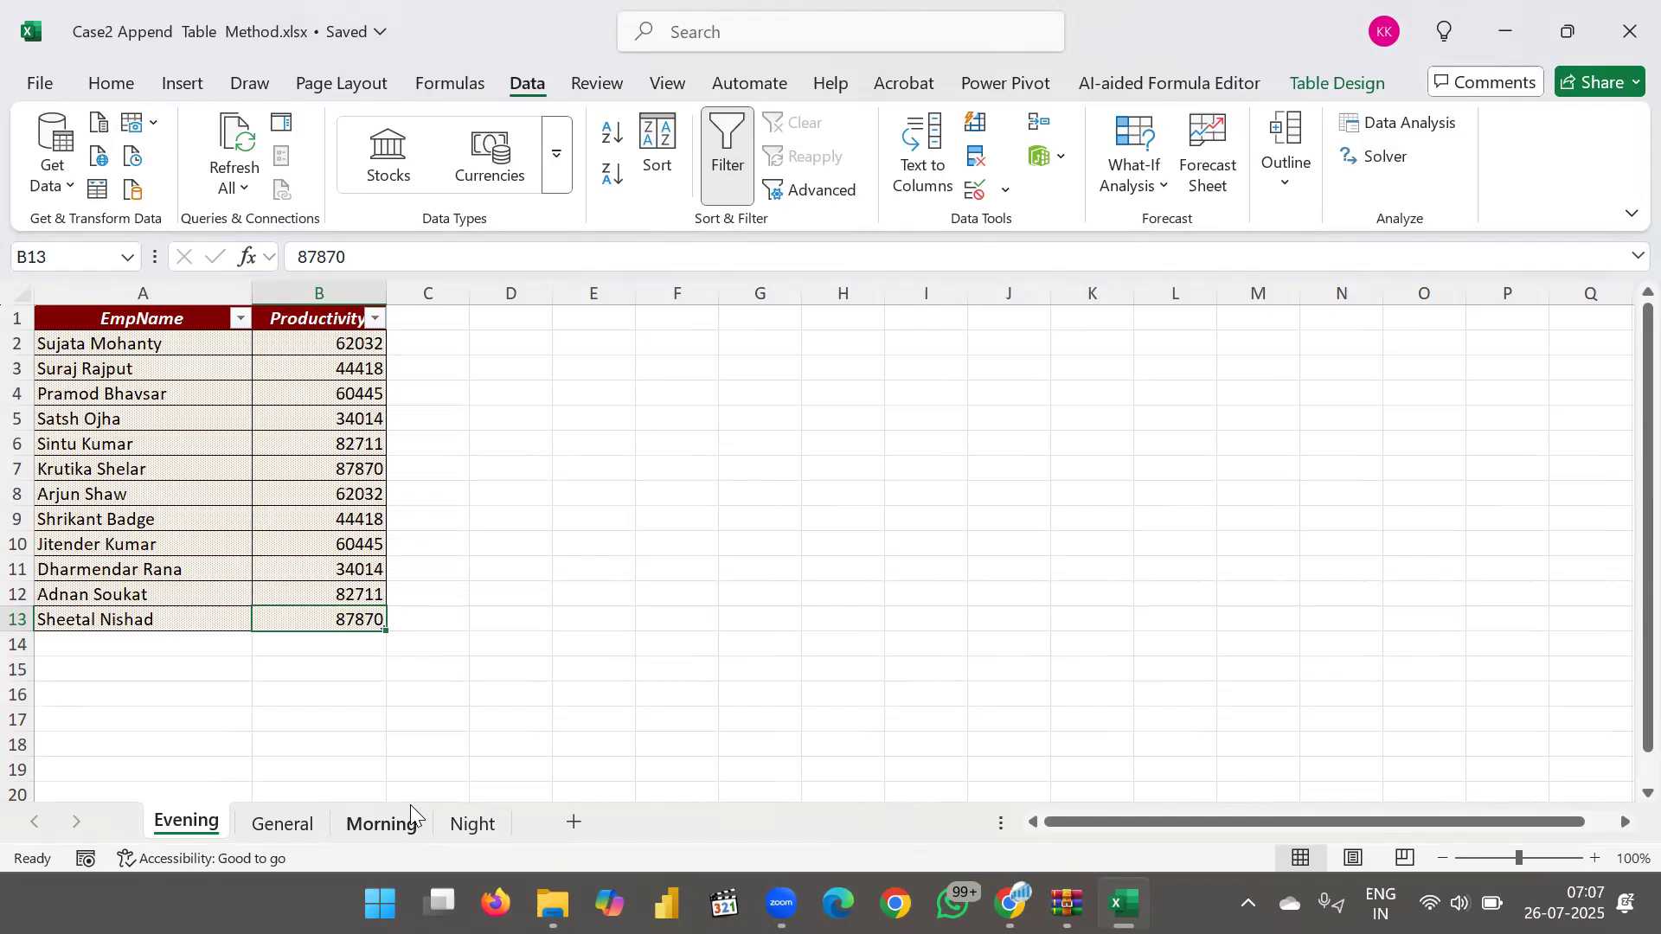
left_click(282, 824)
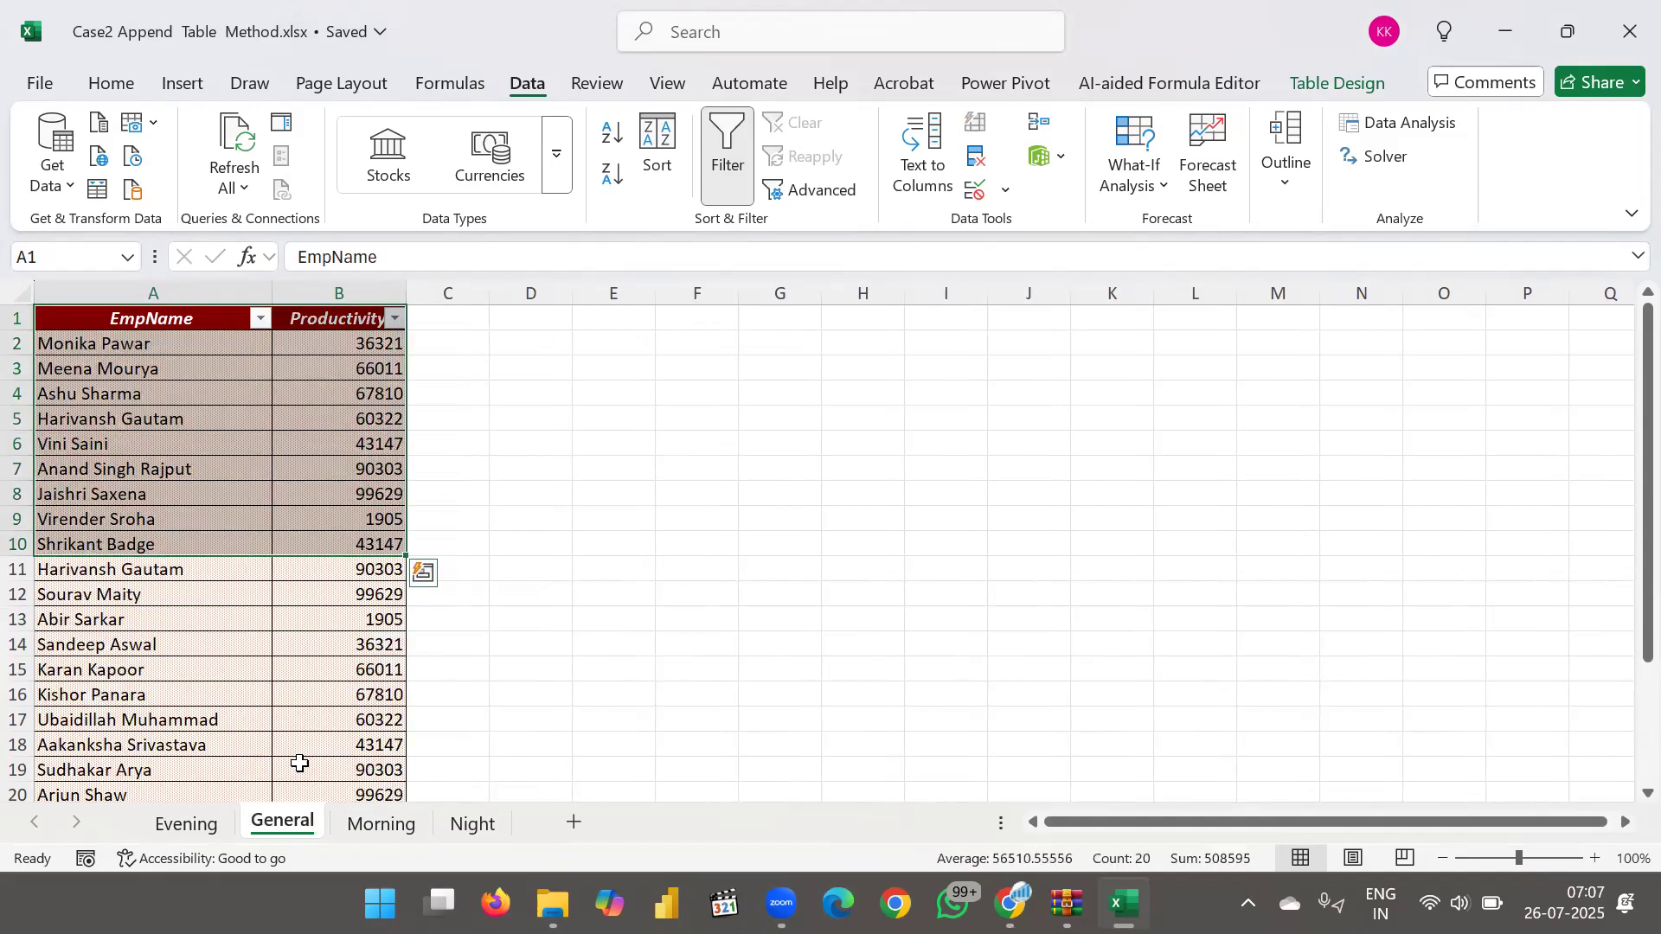
left_click(403, 829)
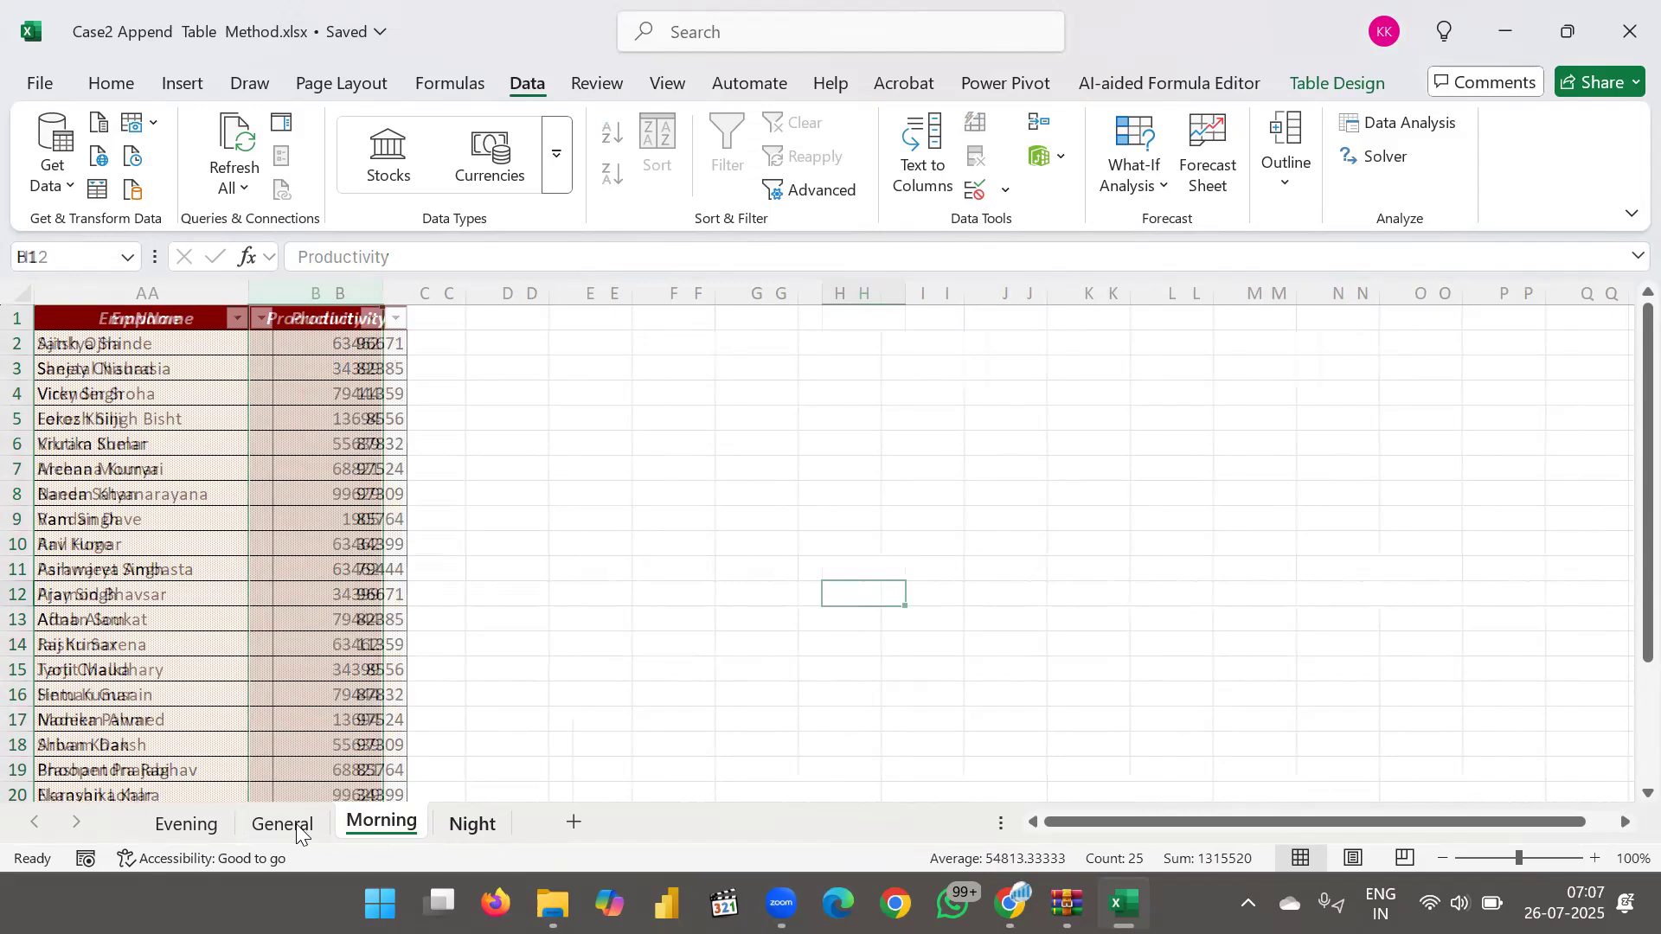
left_click(182, 821)
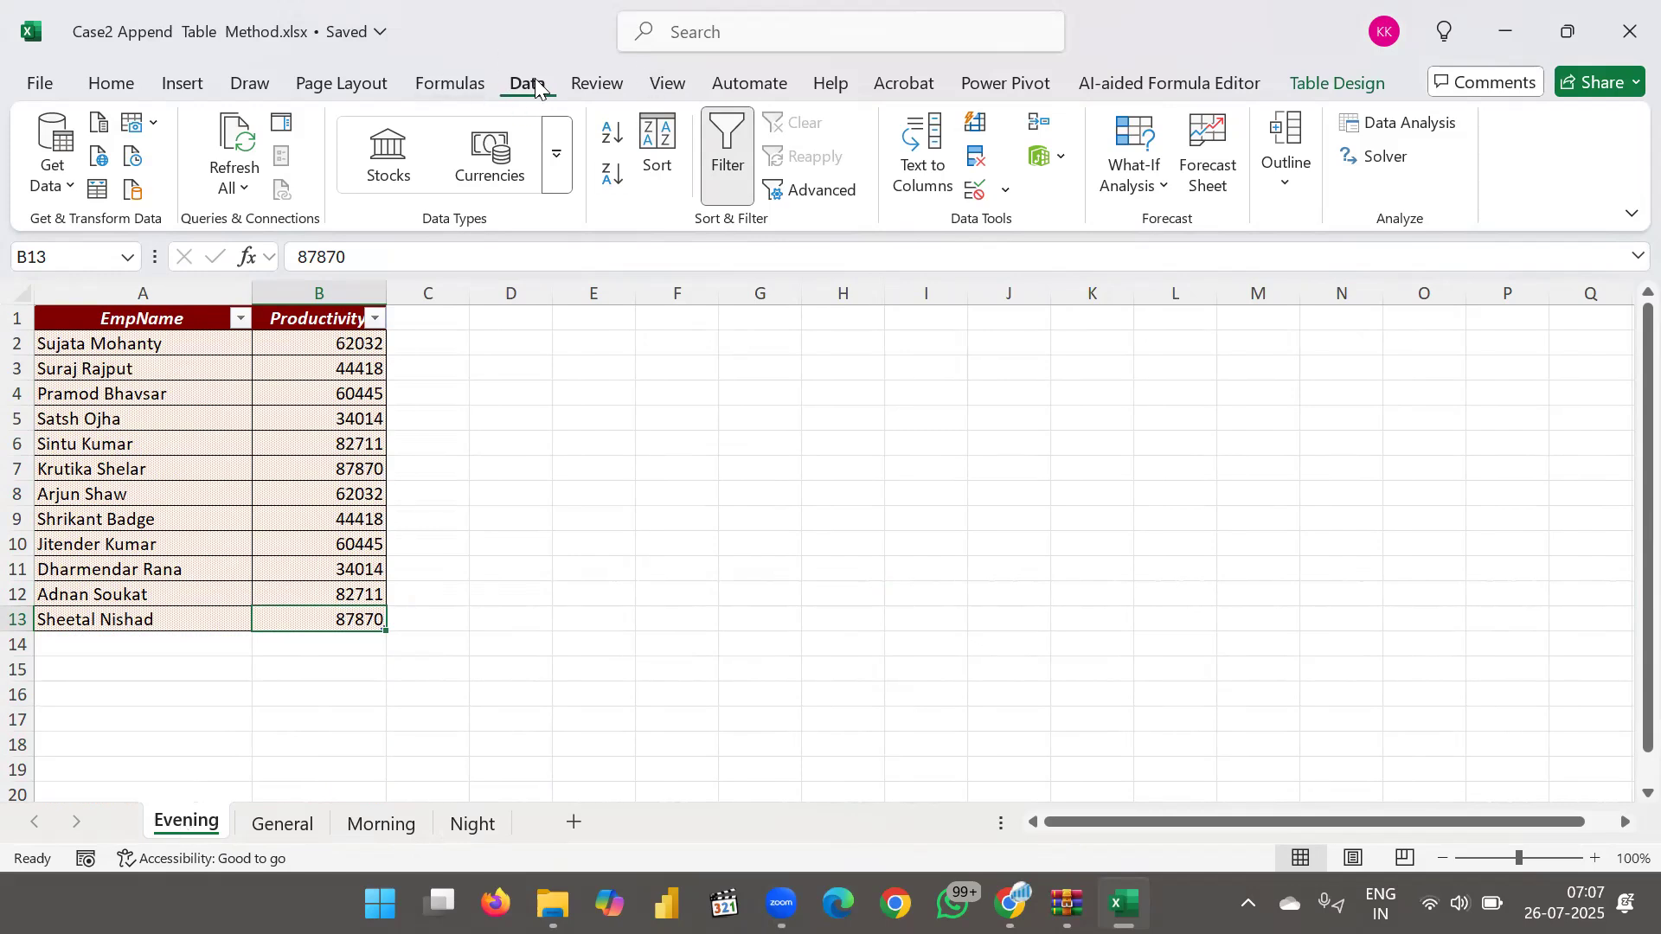
- Create a blank query with the formula =Excel.CurrentWorkbook() to list all the tables in the workbook
left_click(68, 185)
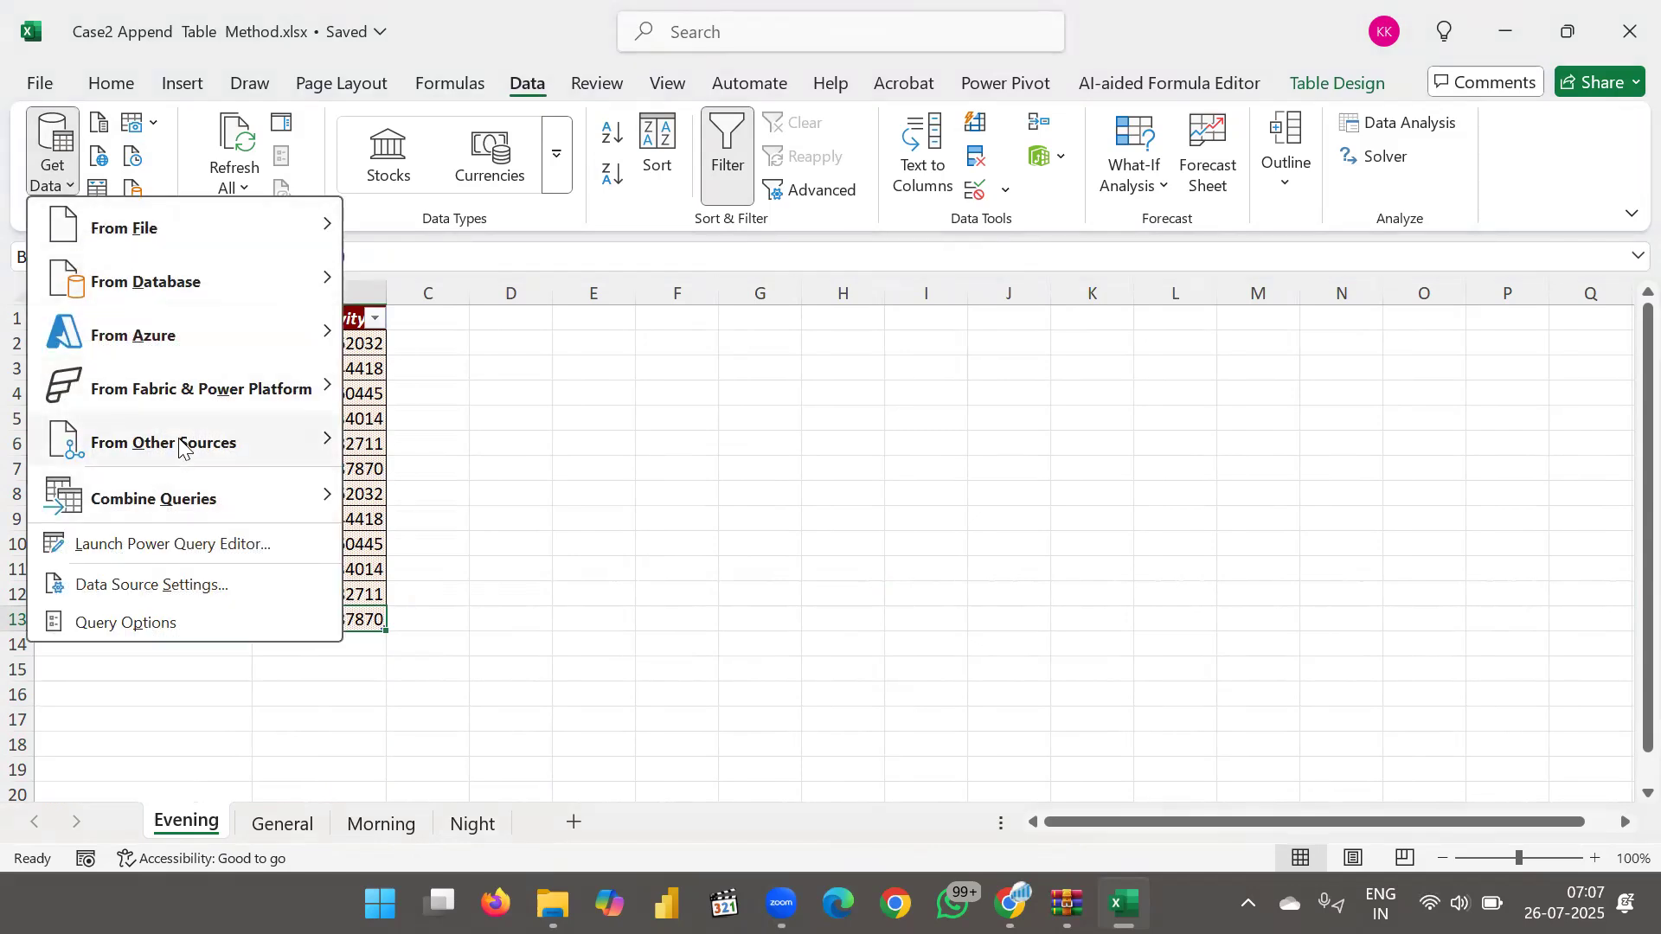
mouse_move(179, 445)
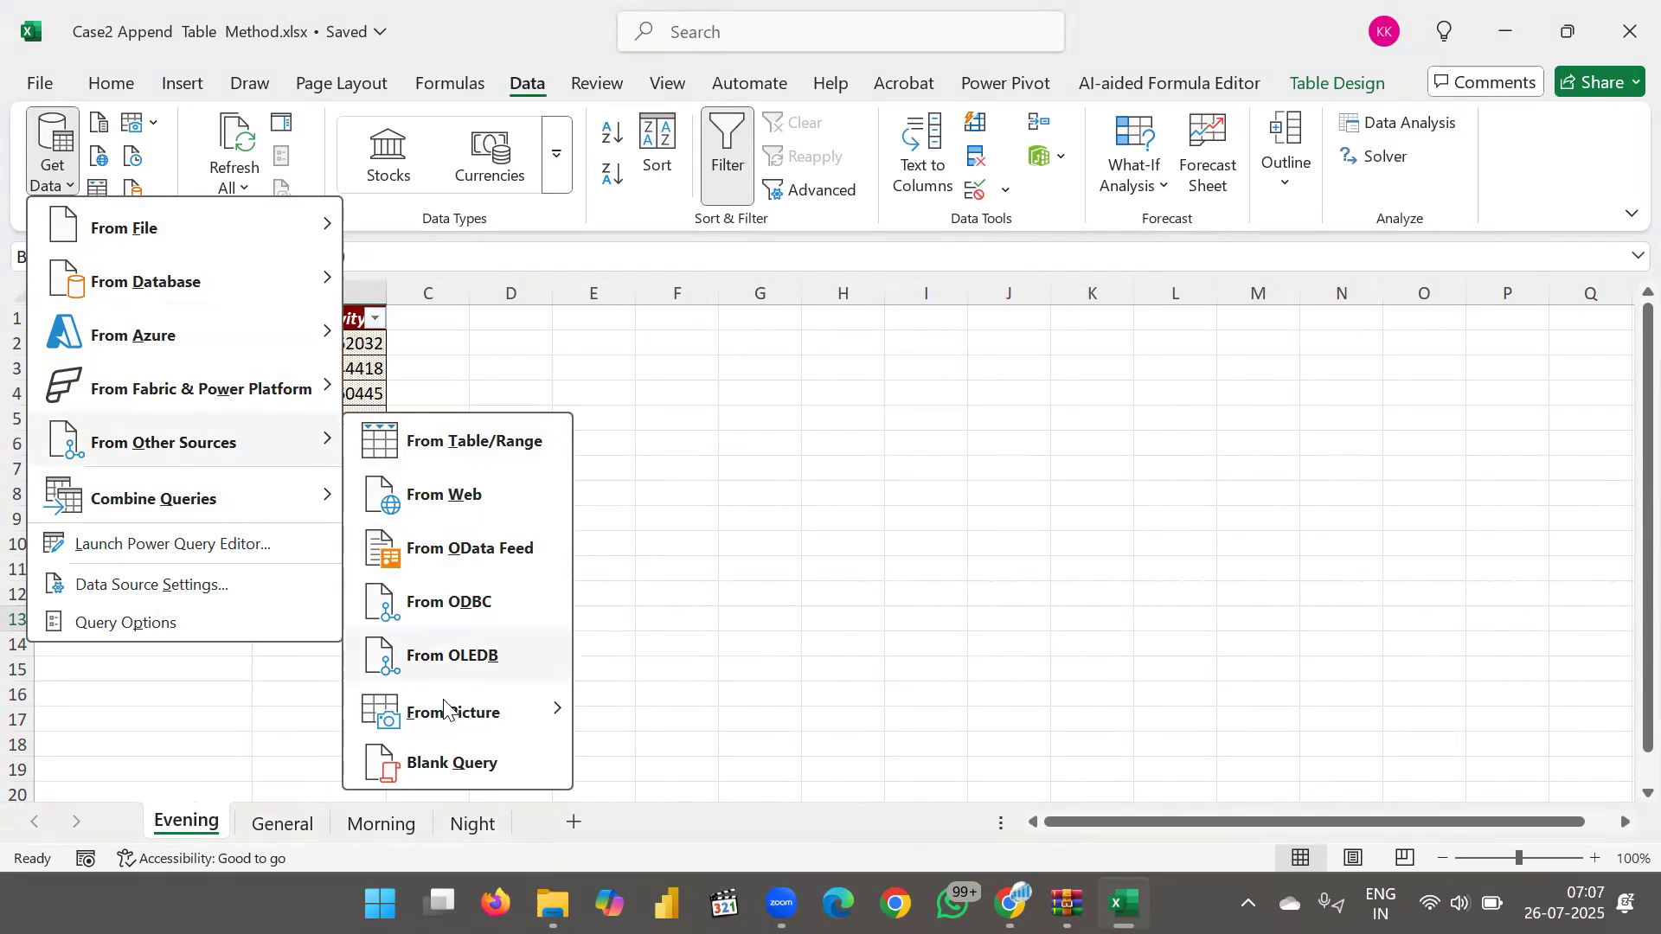
left_click(456, 767)
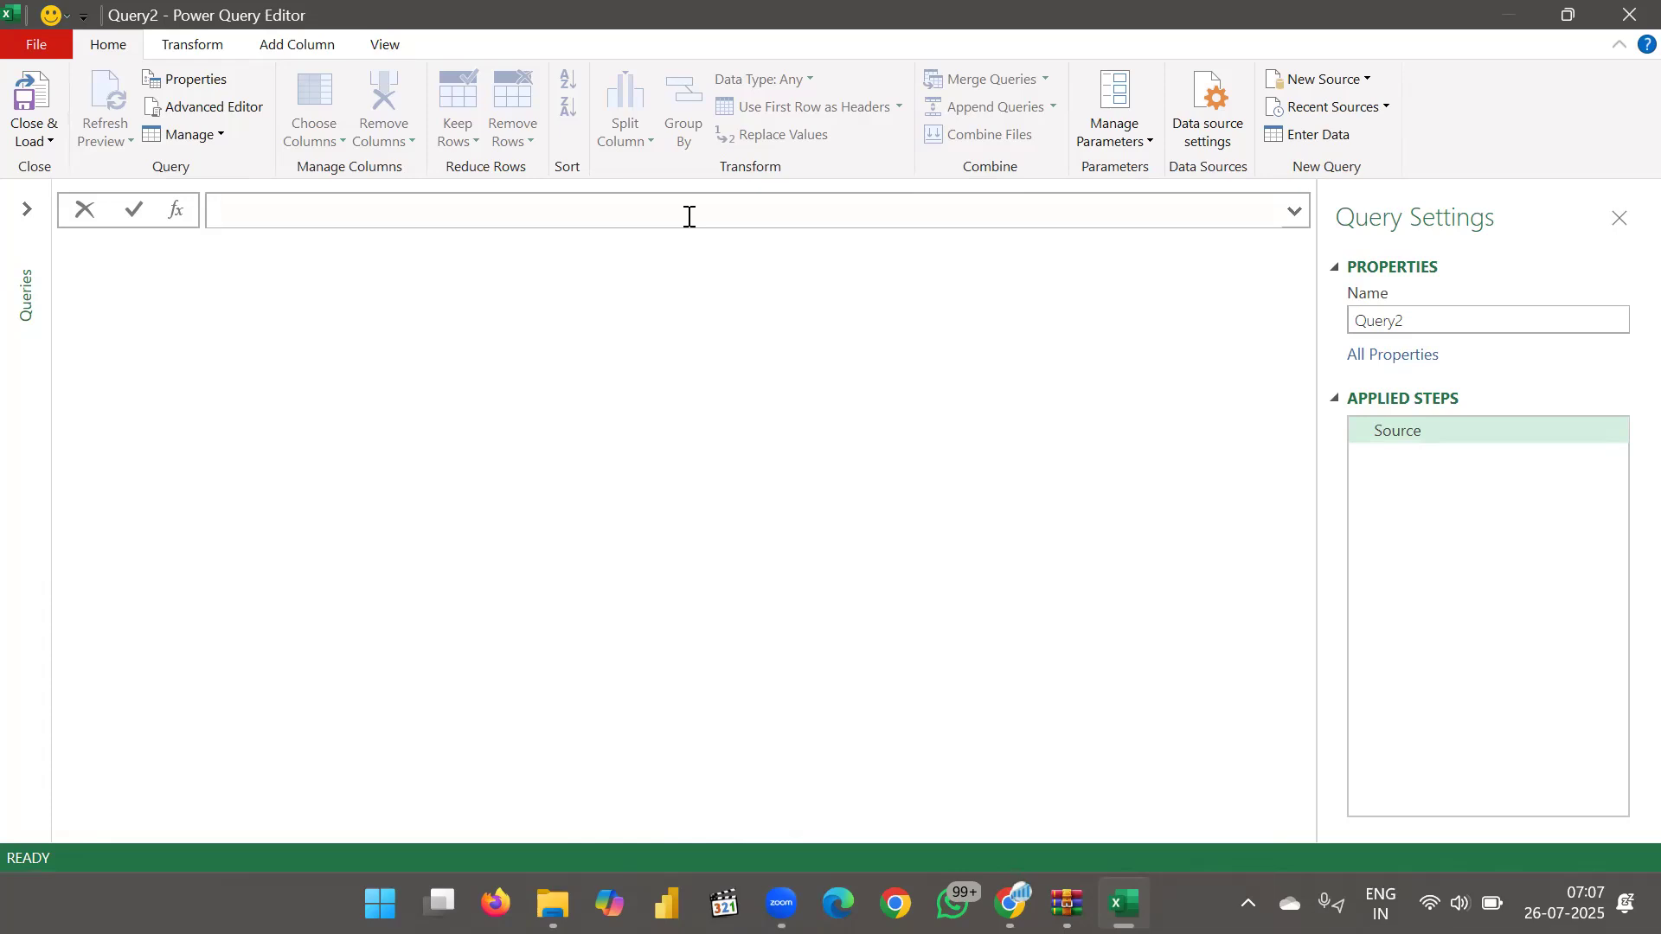
type("=Ex")
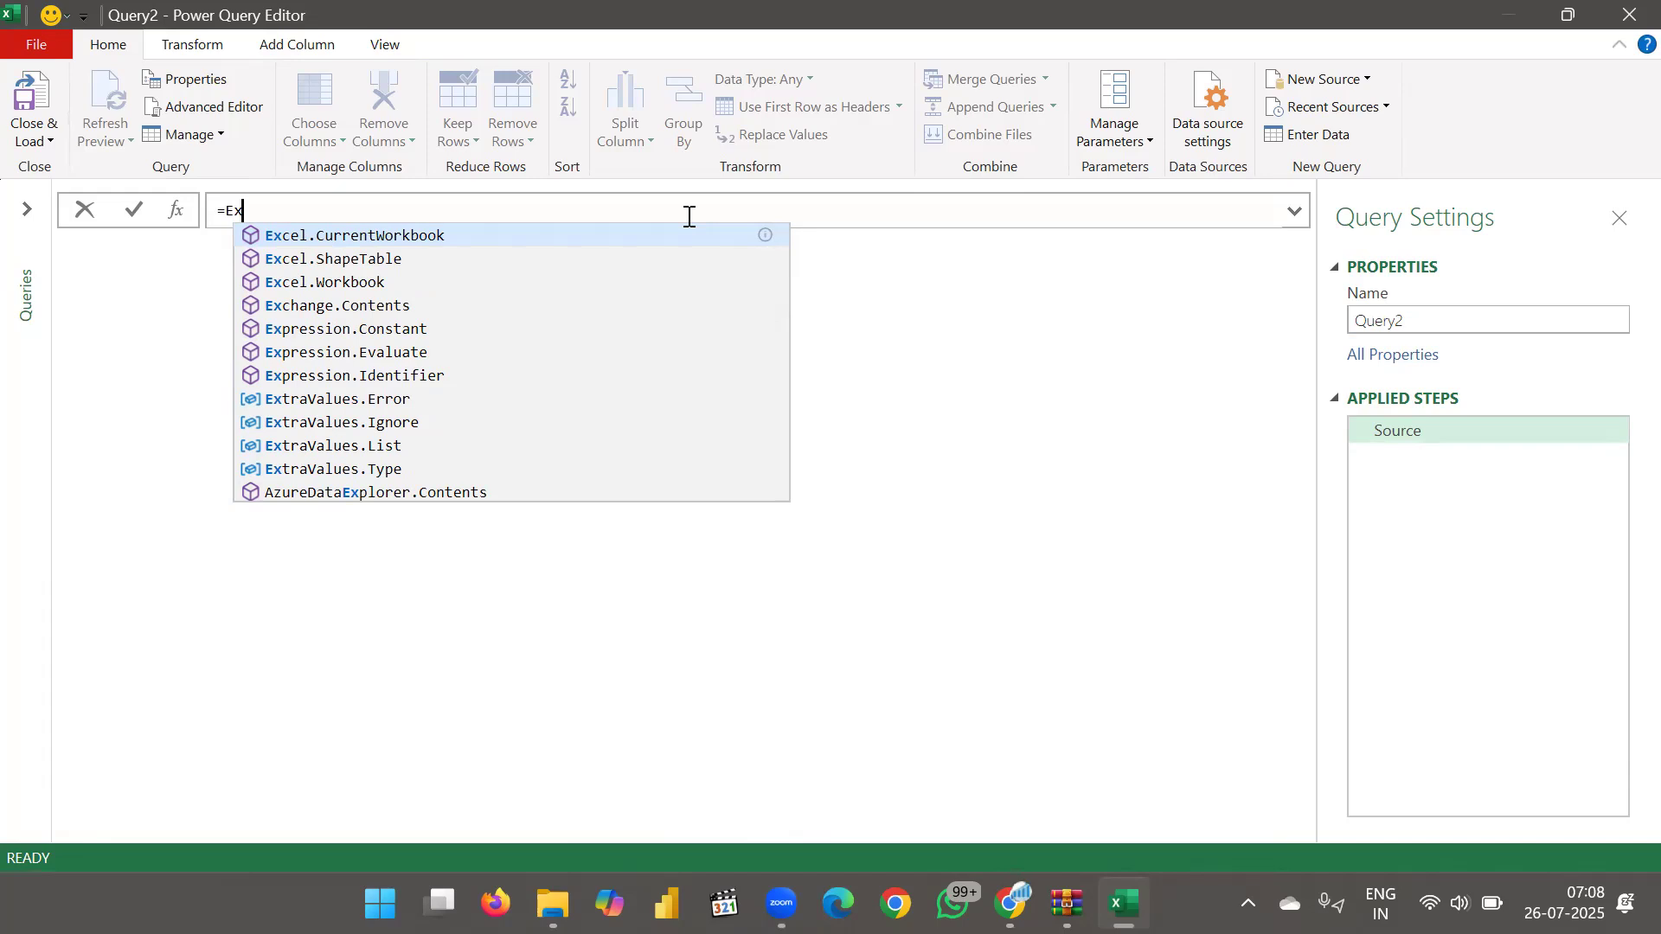
key("Tab")
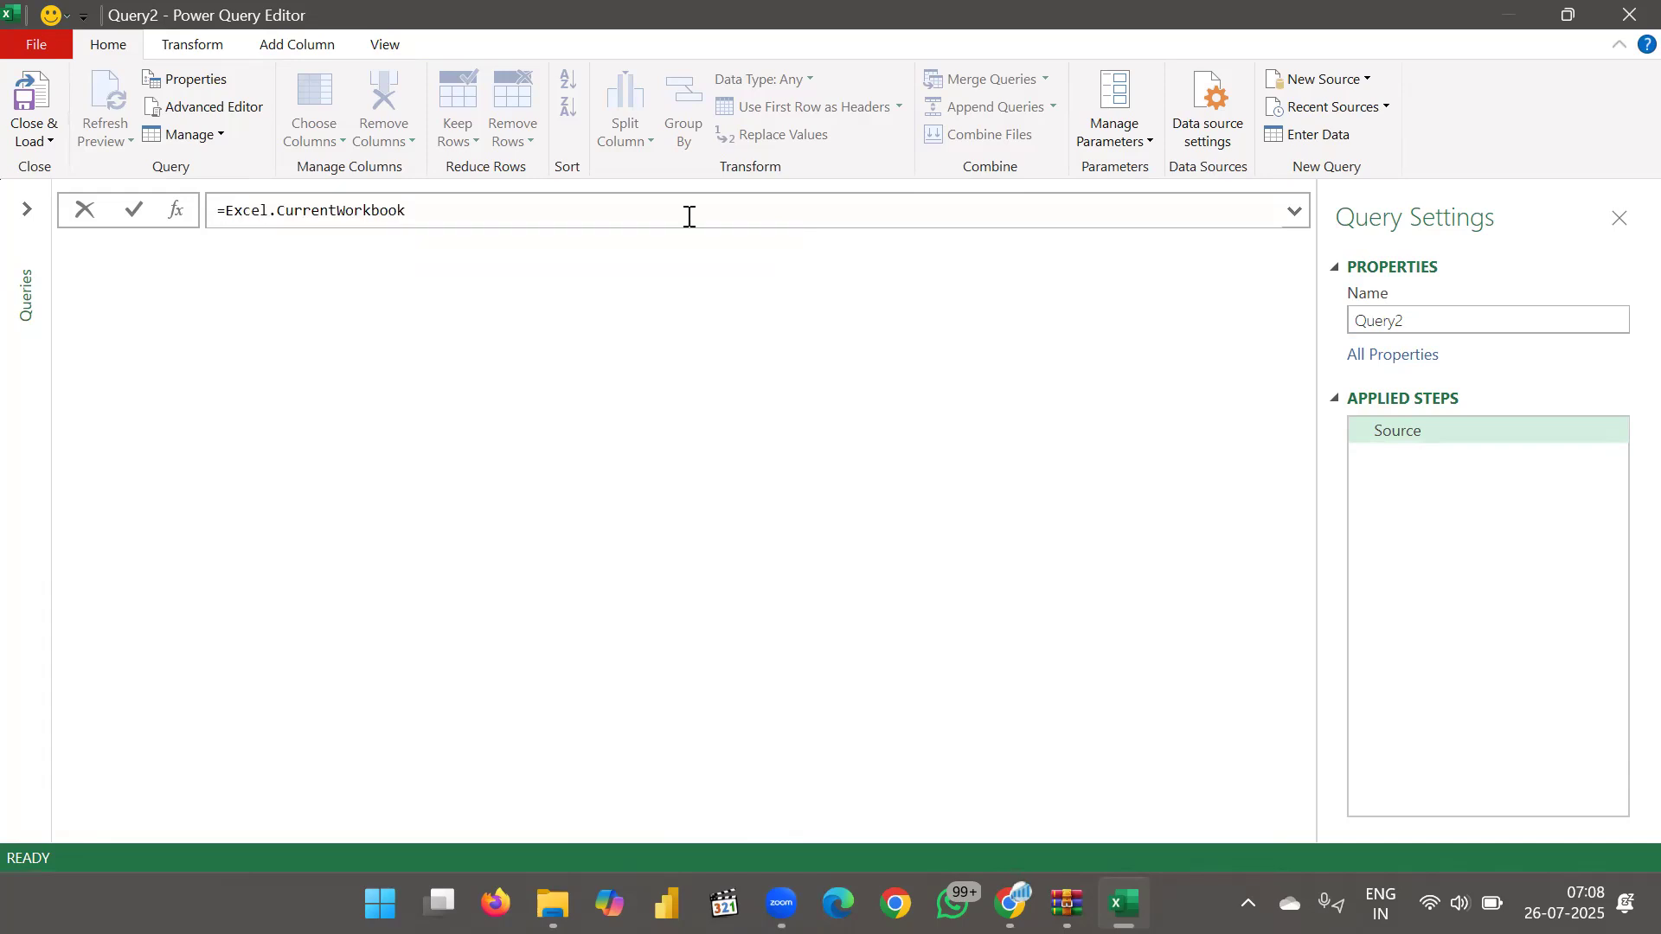
type("(")
key("Return")
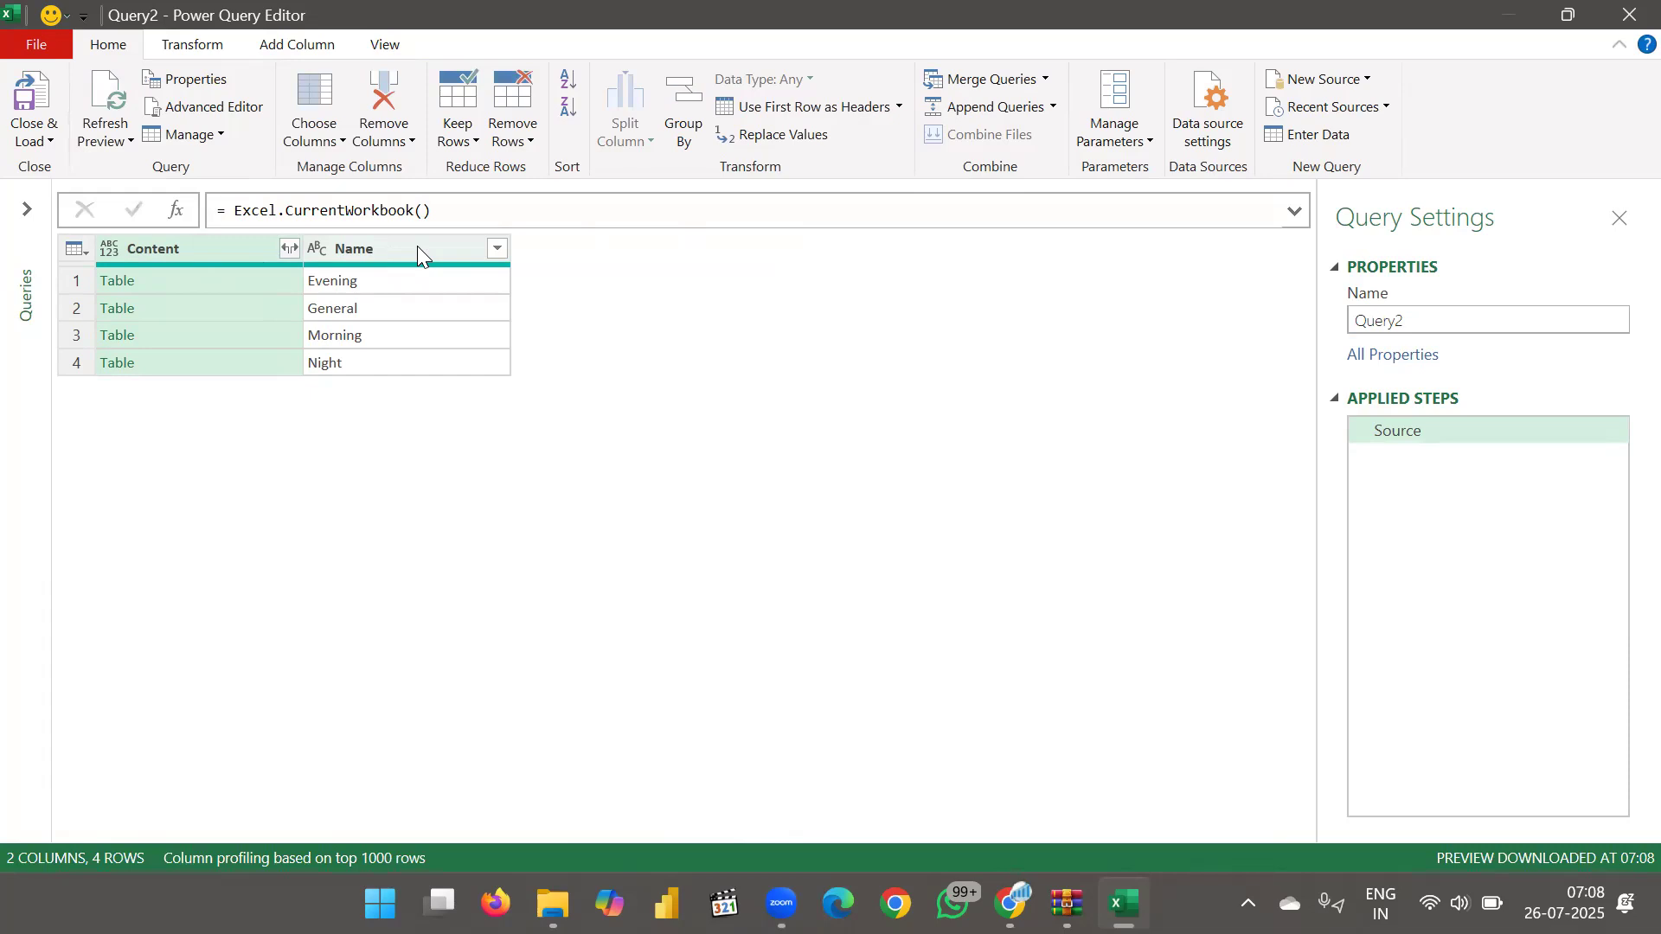
- Move the Name column ahead of the Content column and rename it Shift
left_click_drag(417, 246, 225, 256)
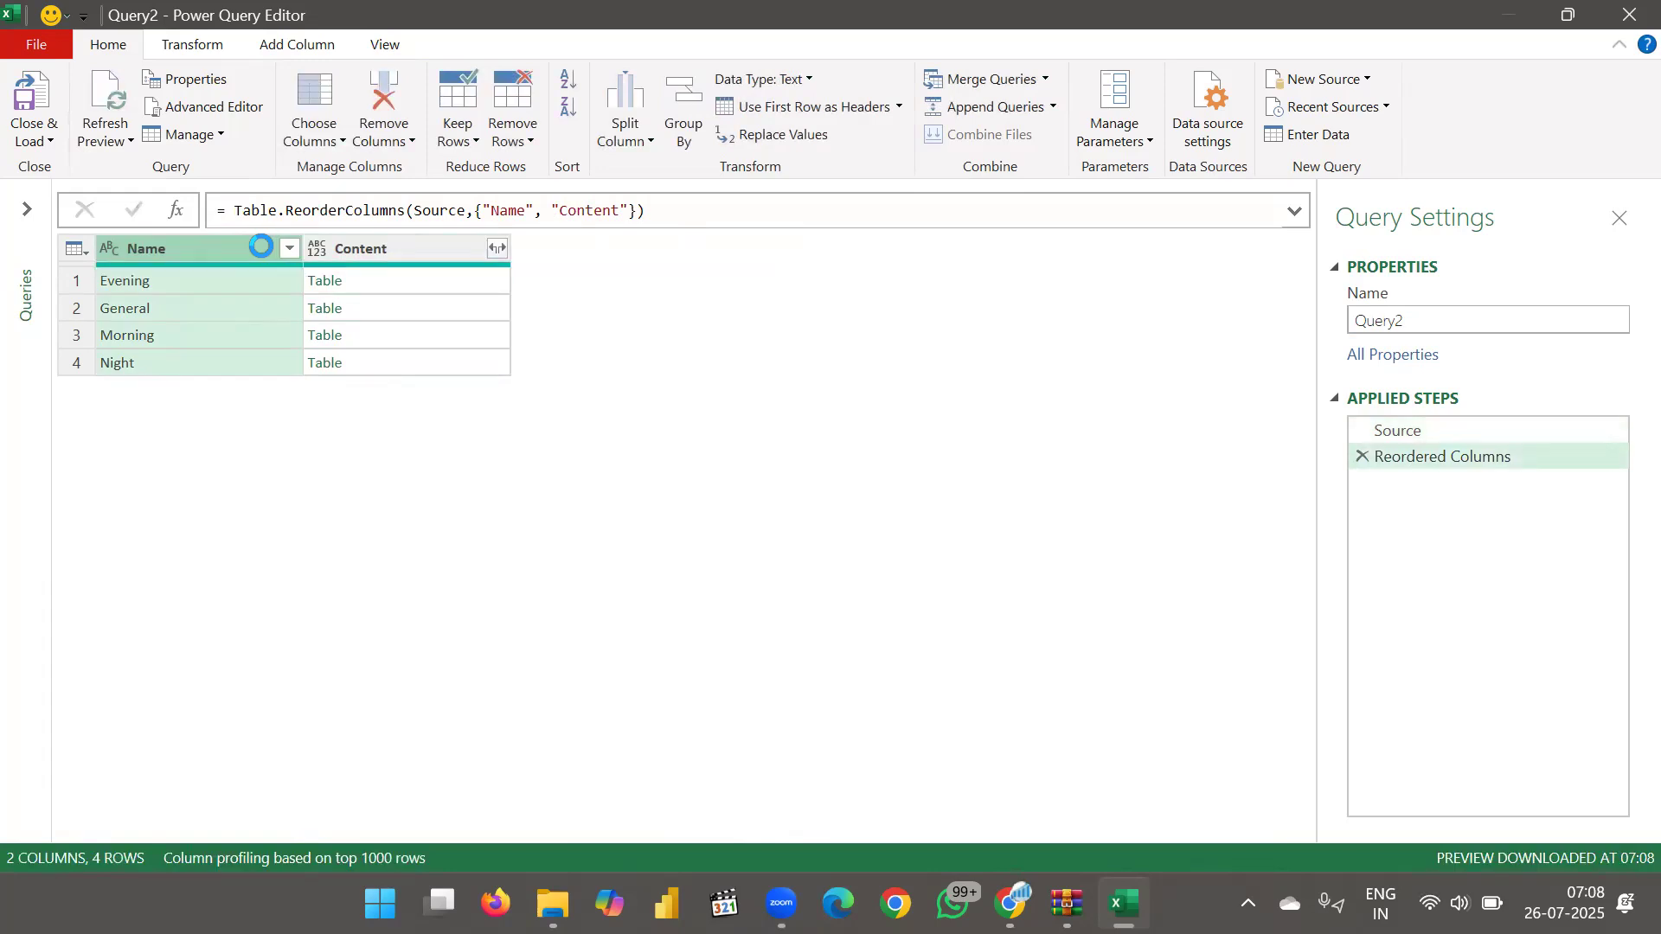
double_click(201, 248)
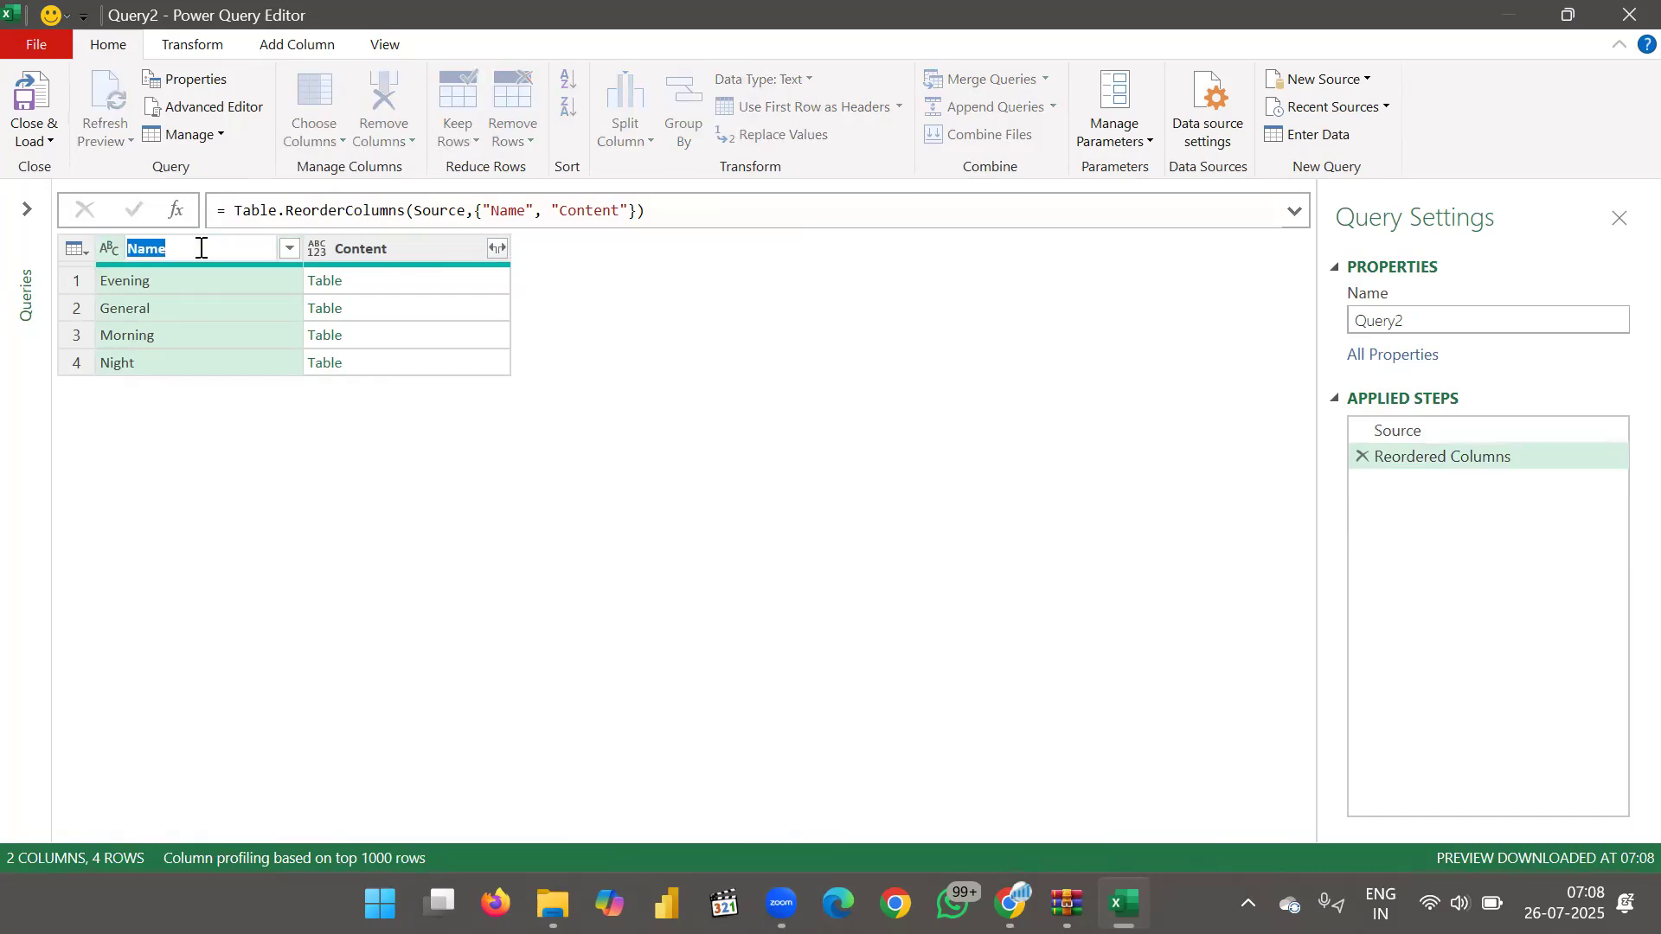
type("Shift")
key("Return")
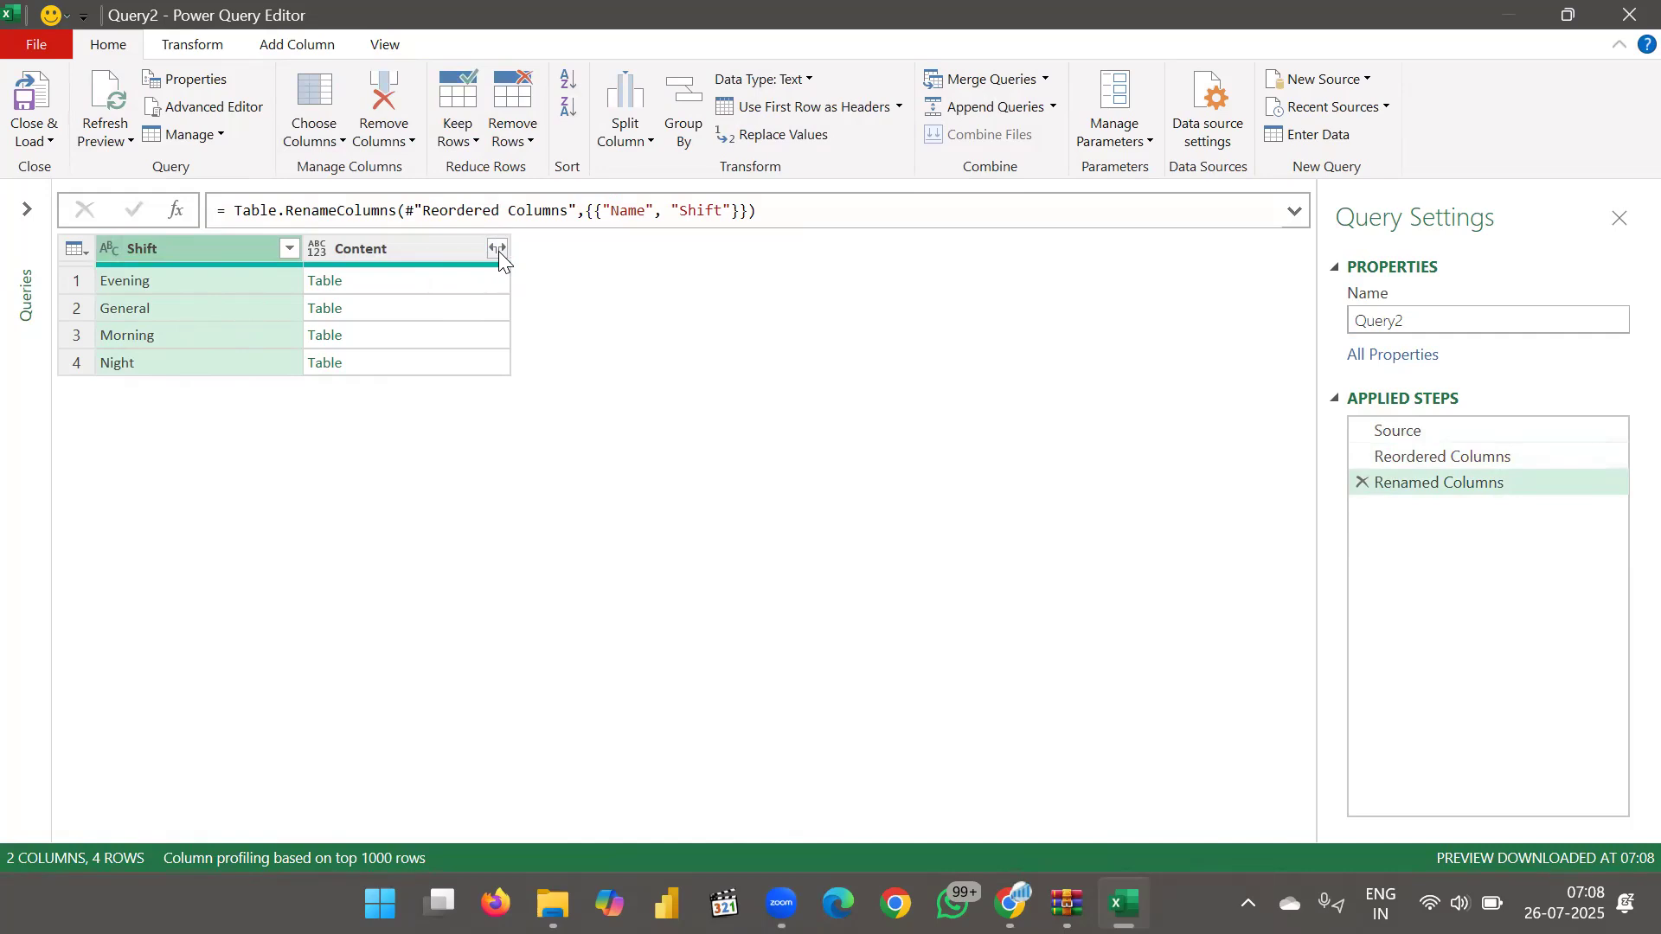
- Expand the Content column into EmpName and Productivity without the original column name as prefix, and check the combined rows
left_click(498, 251)
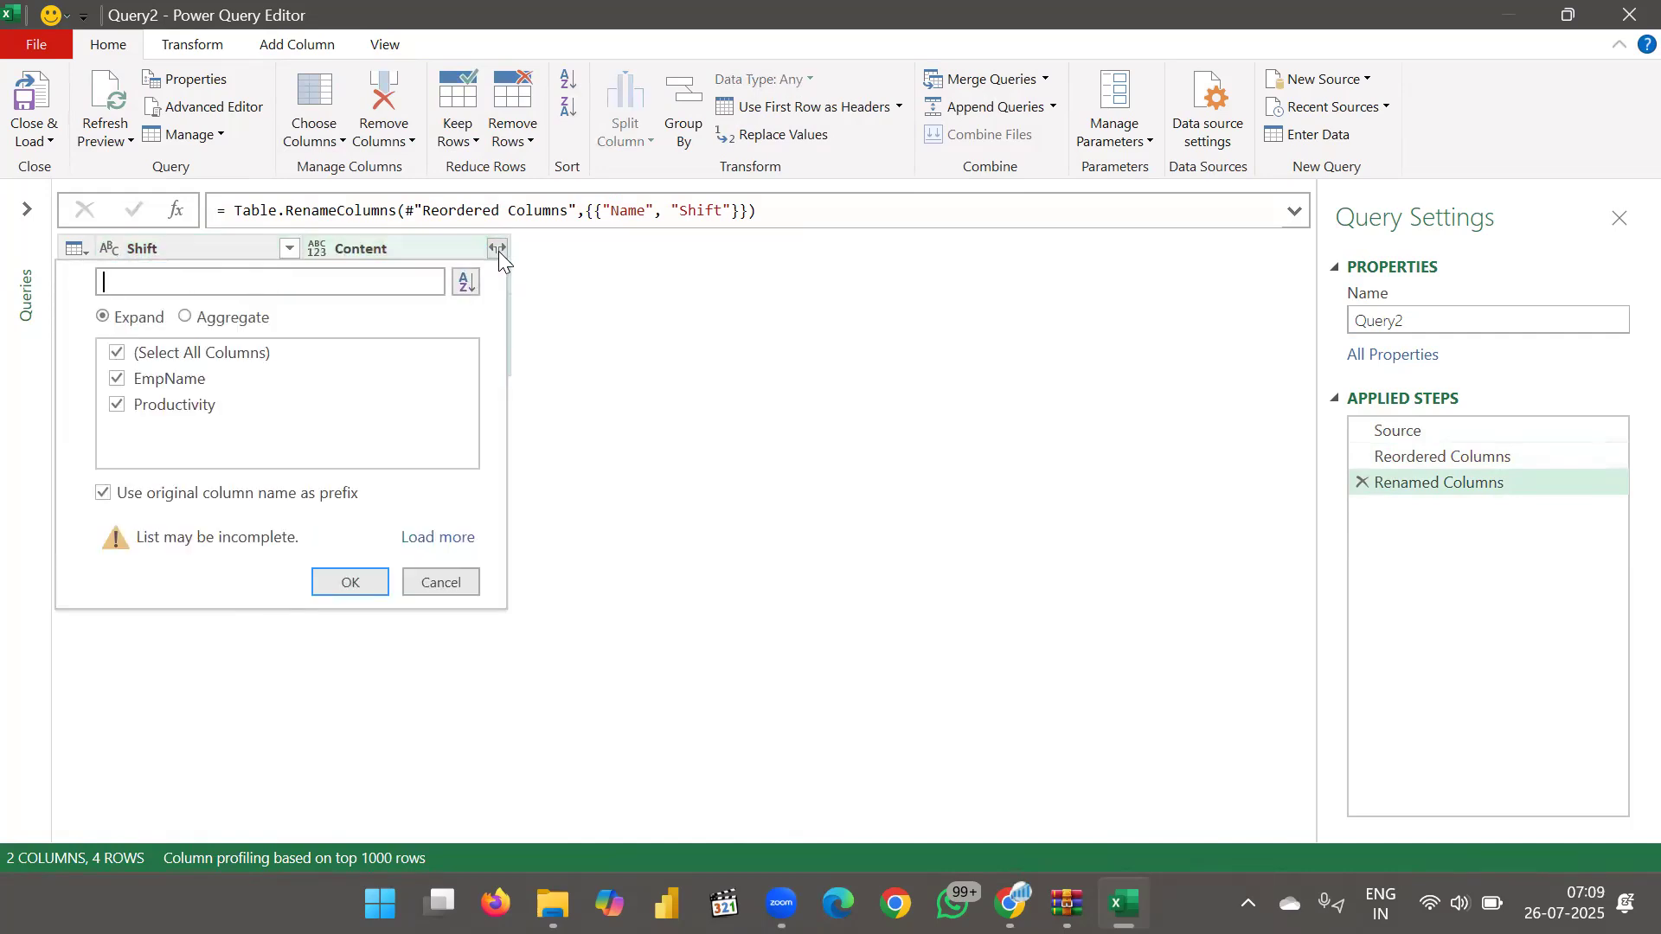
left_click(437, 541)
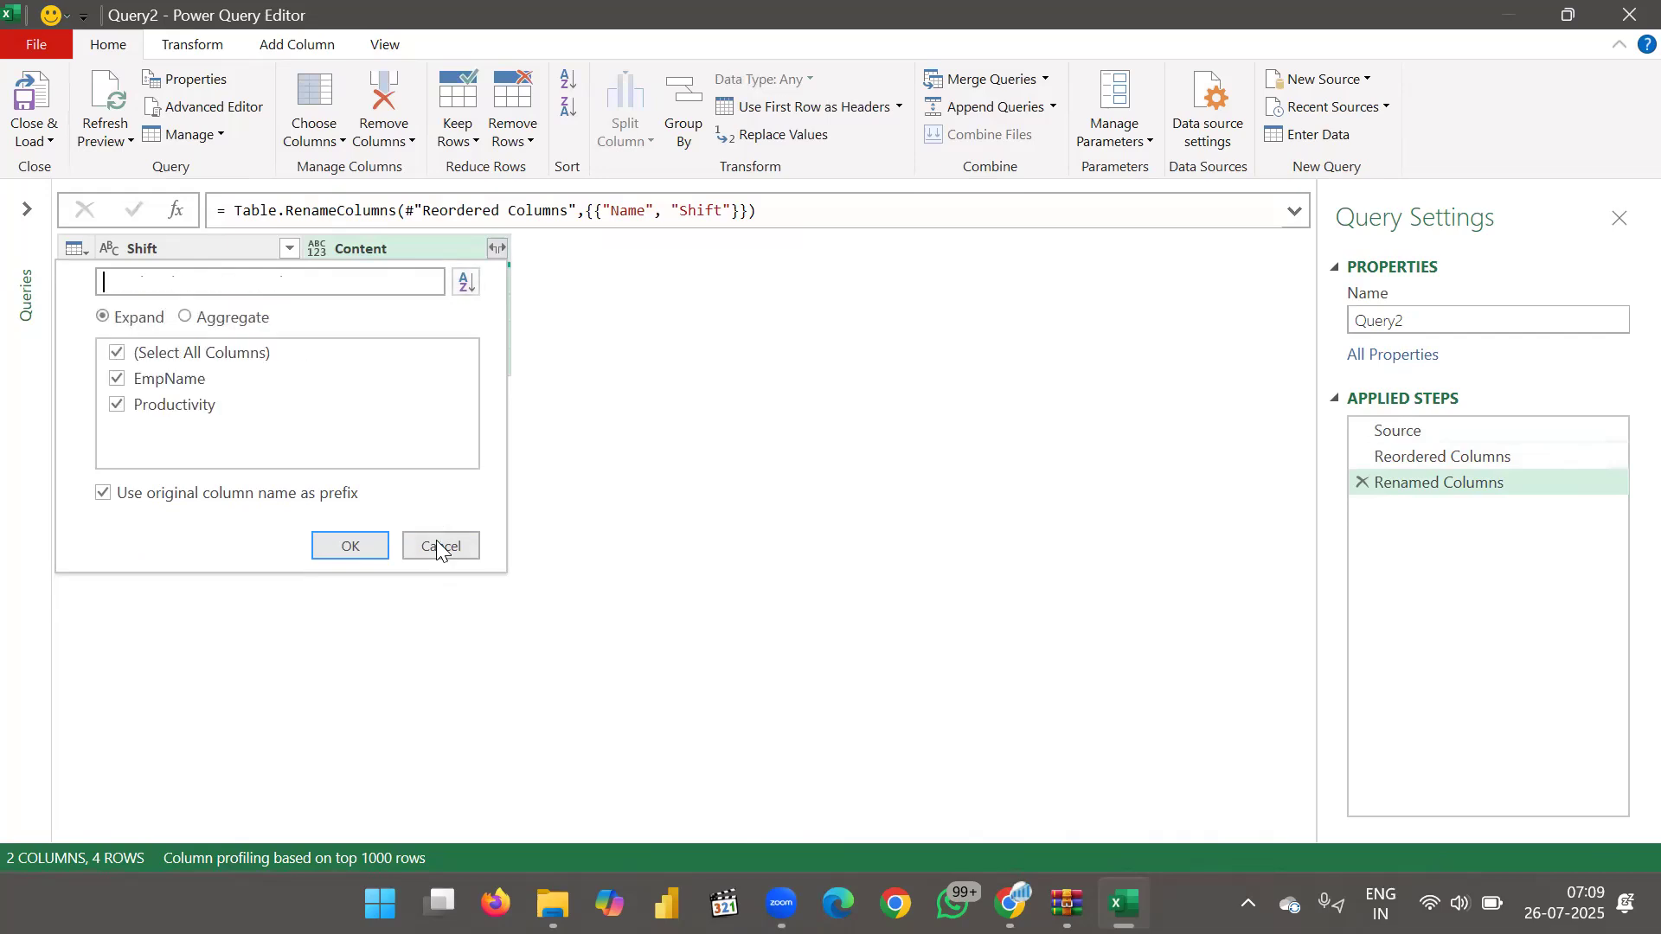
left_click(103, 494)
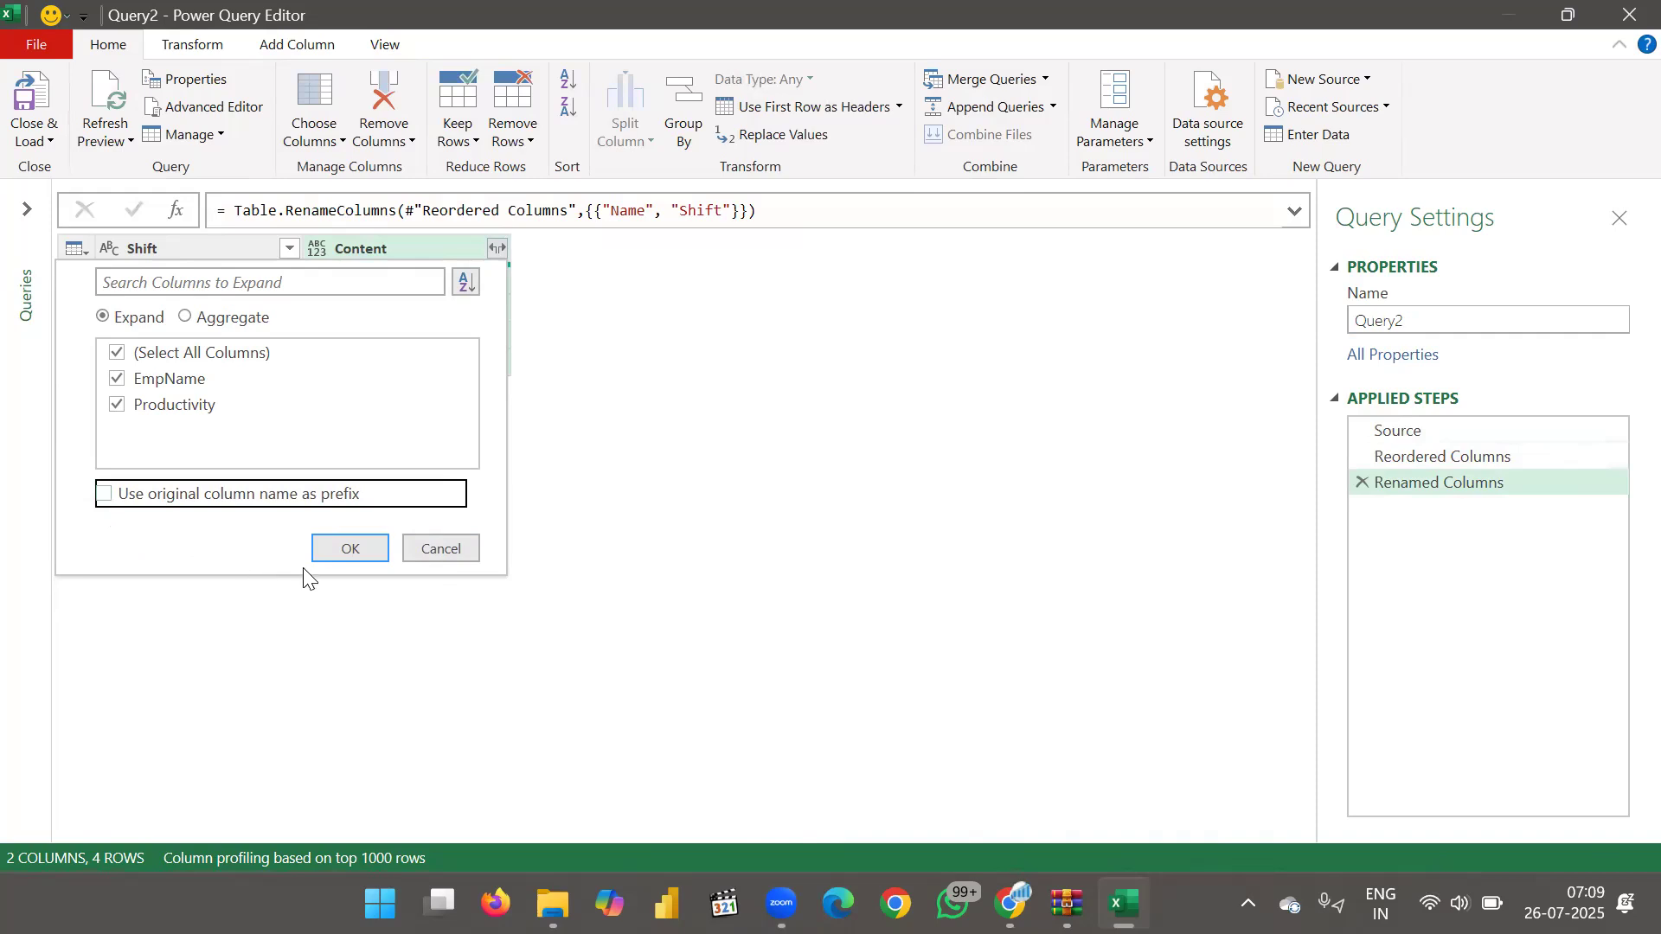
left_click(351, 549)
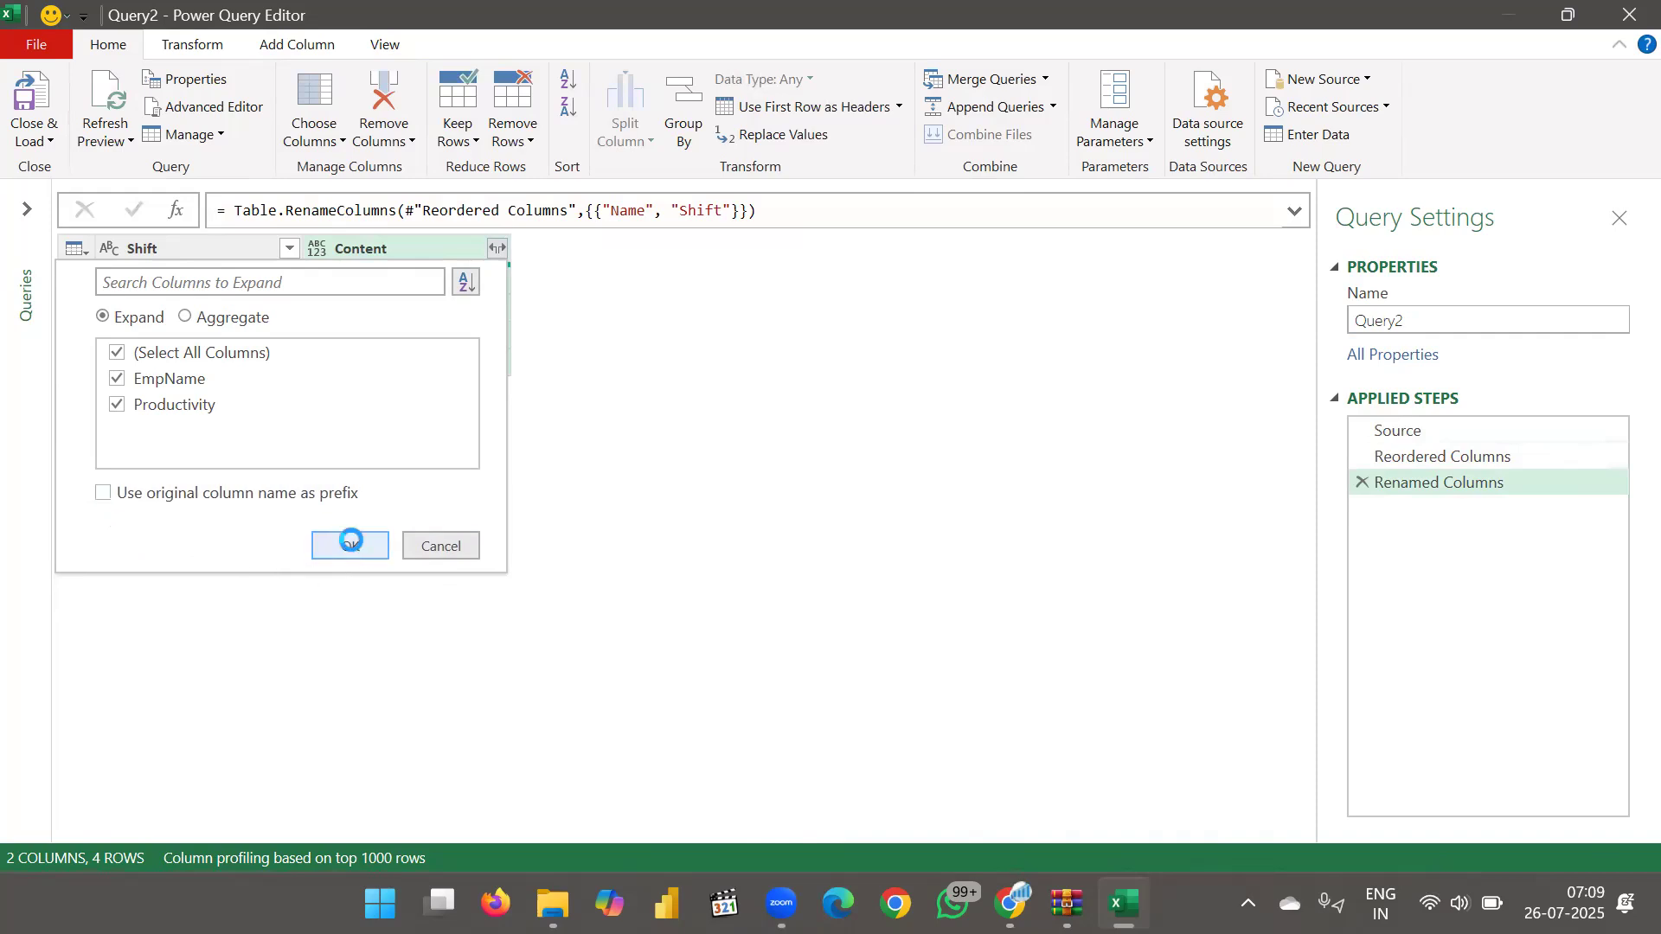
scroll(395, 395, "down", 8)
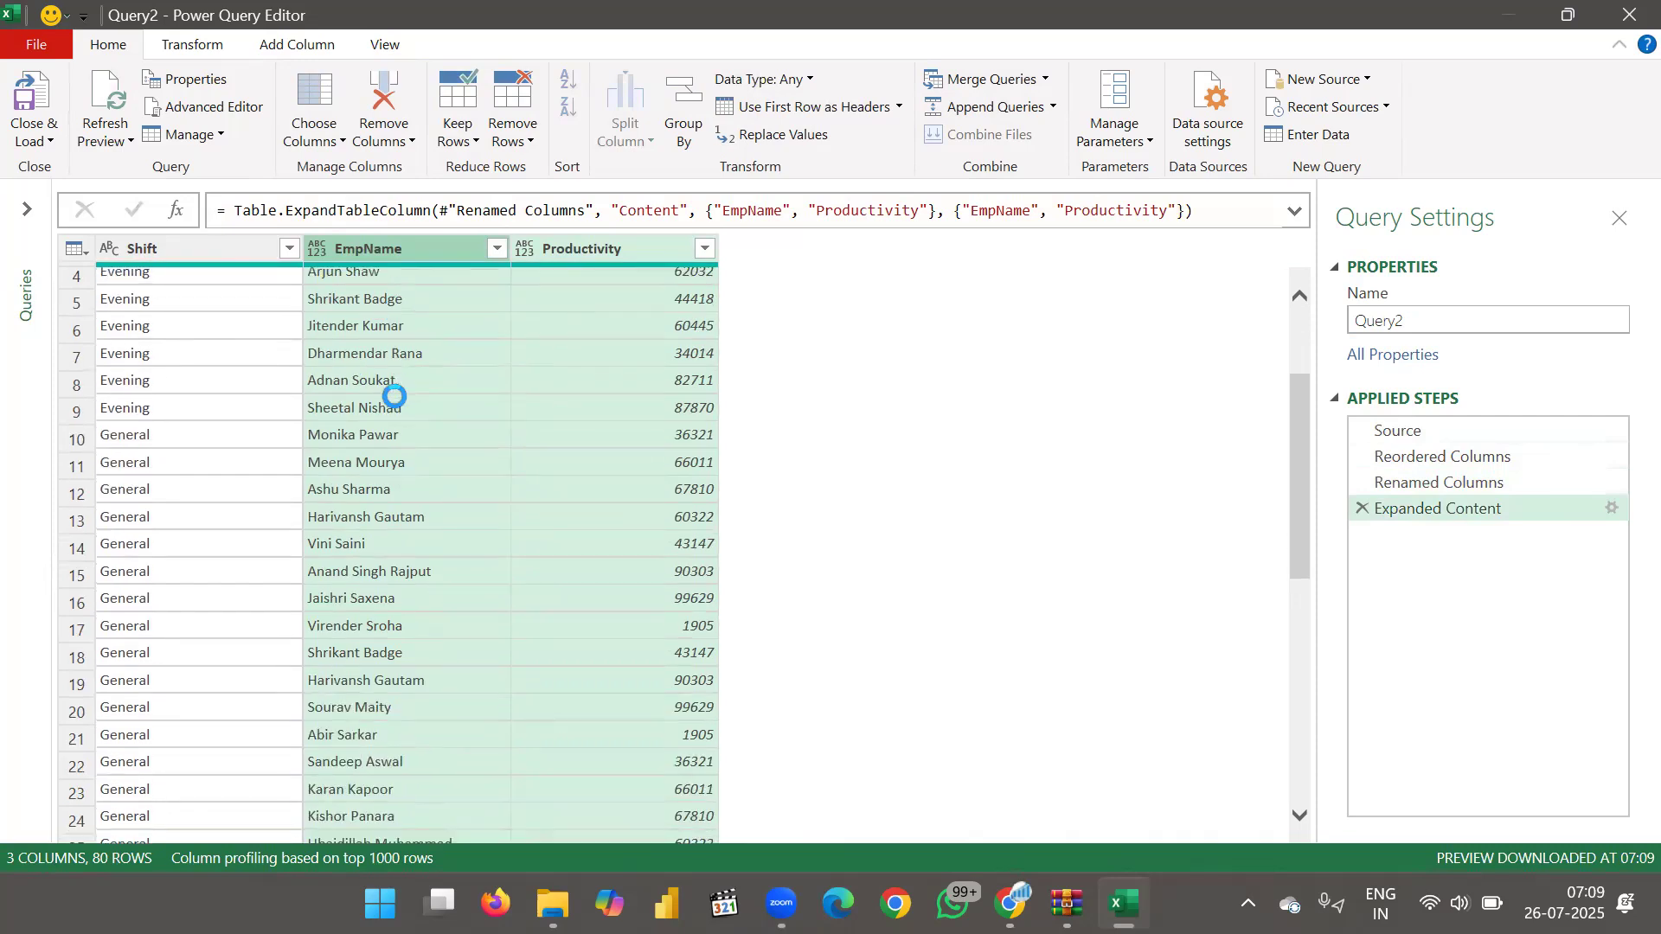
scroll(395, 395, "up", 8)
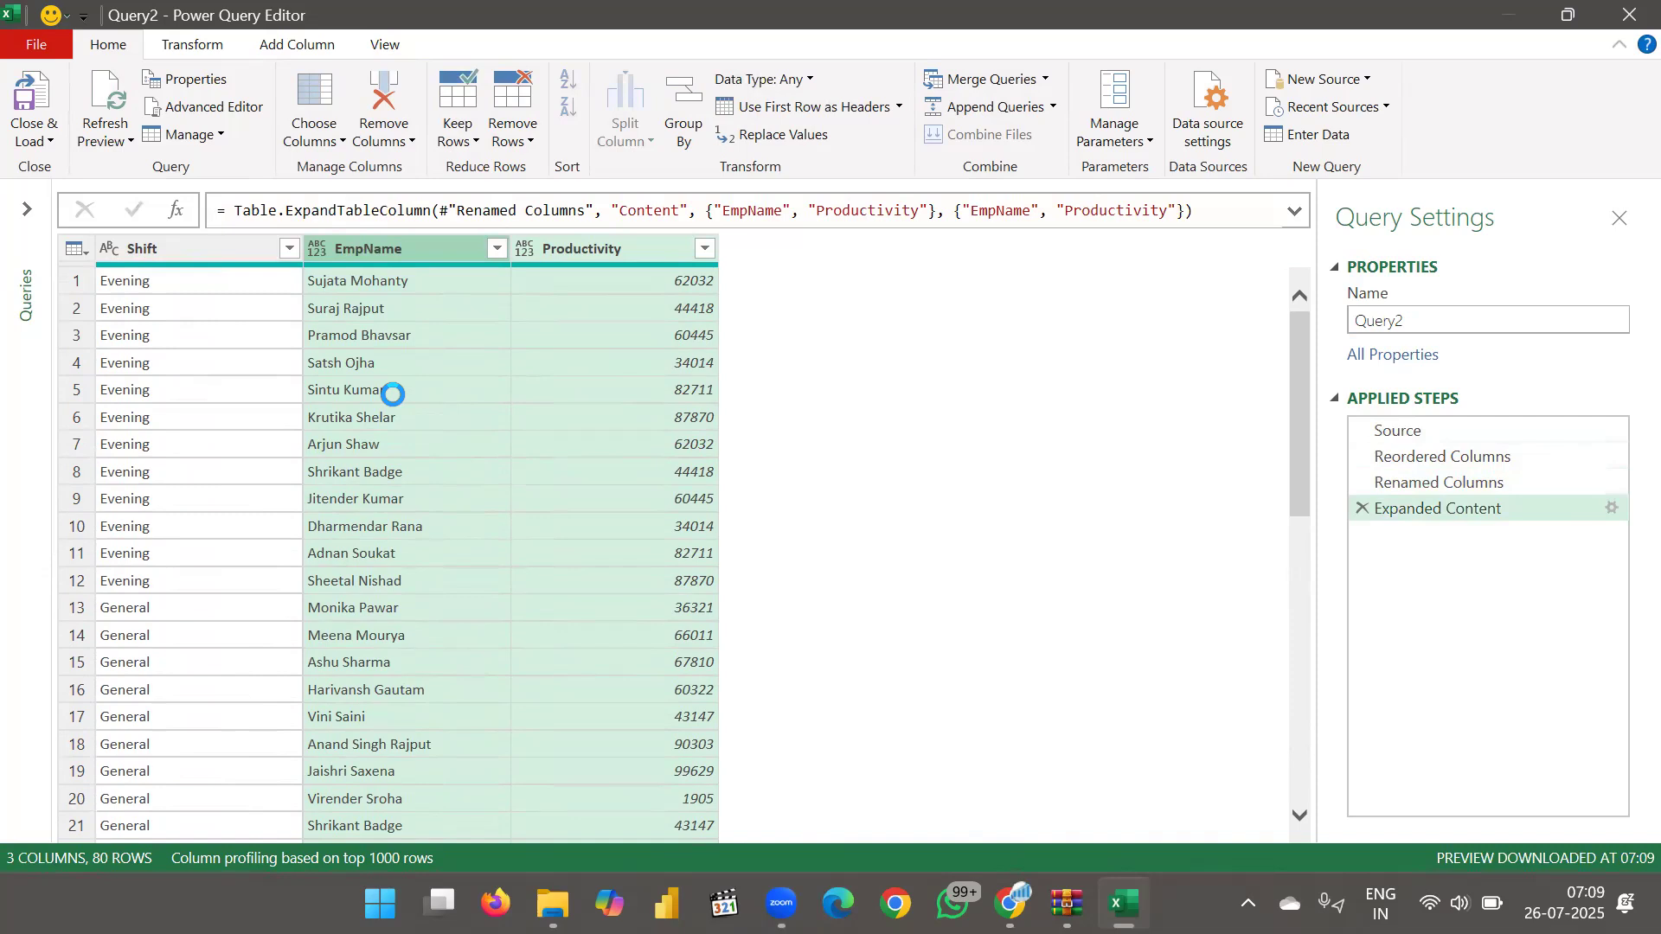
scroll(394, 398, "down", 10)
scroll(471, 485, "up", 5)
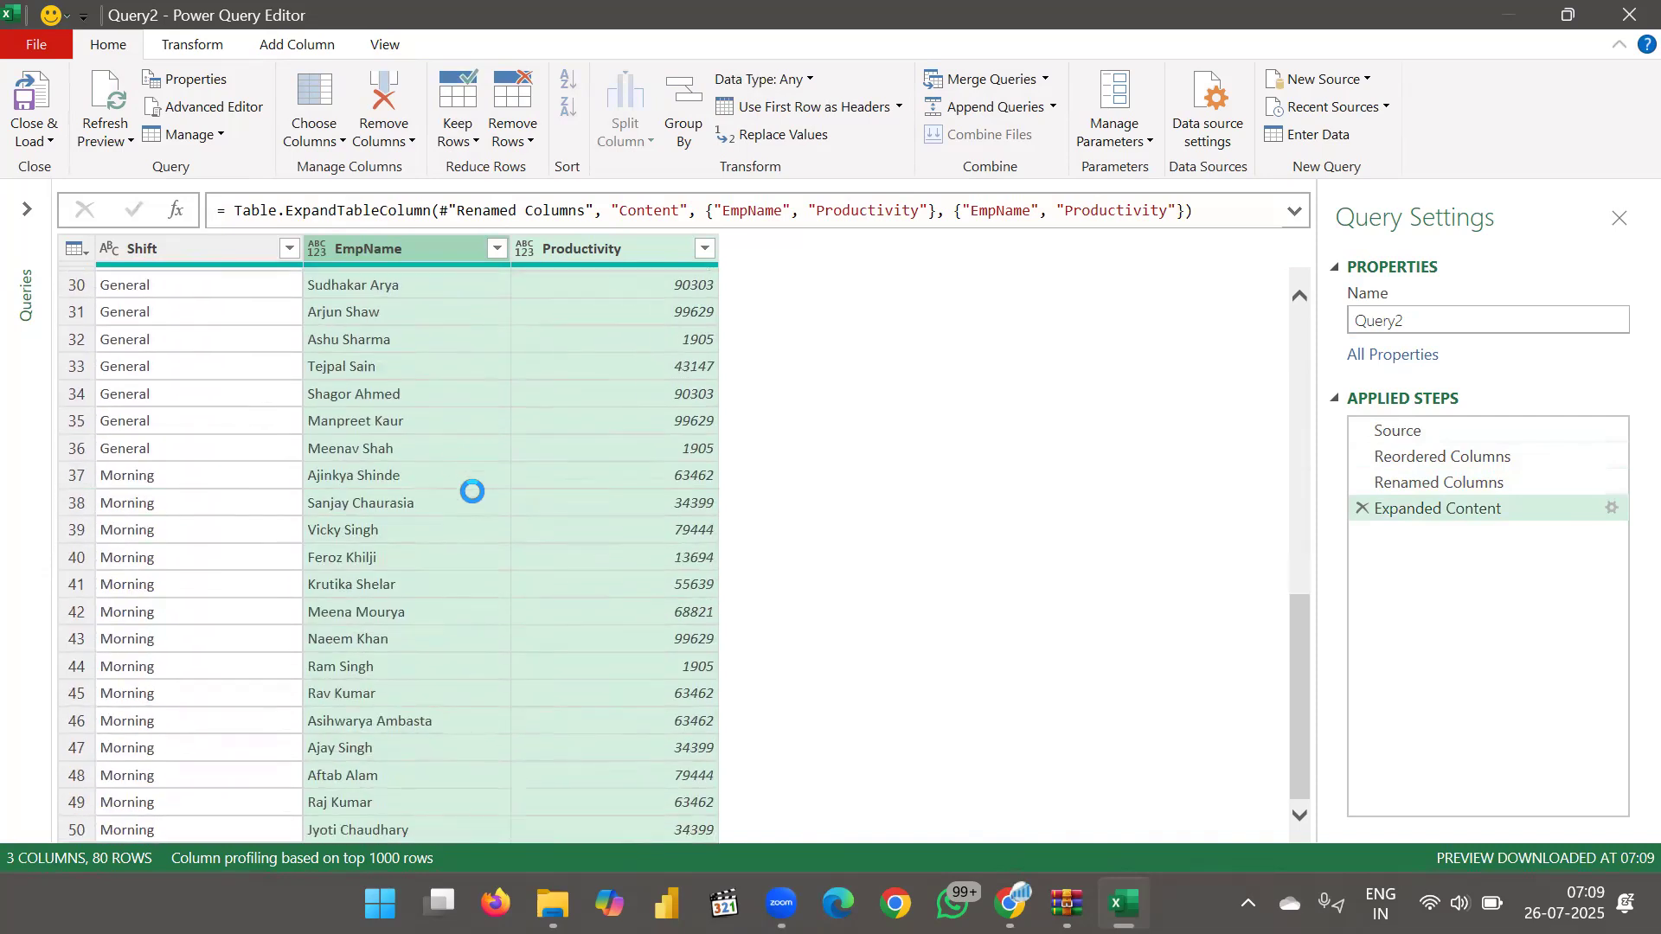
scroll(476, 492, "up", 4)
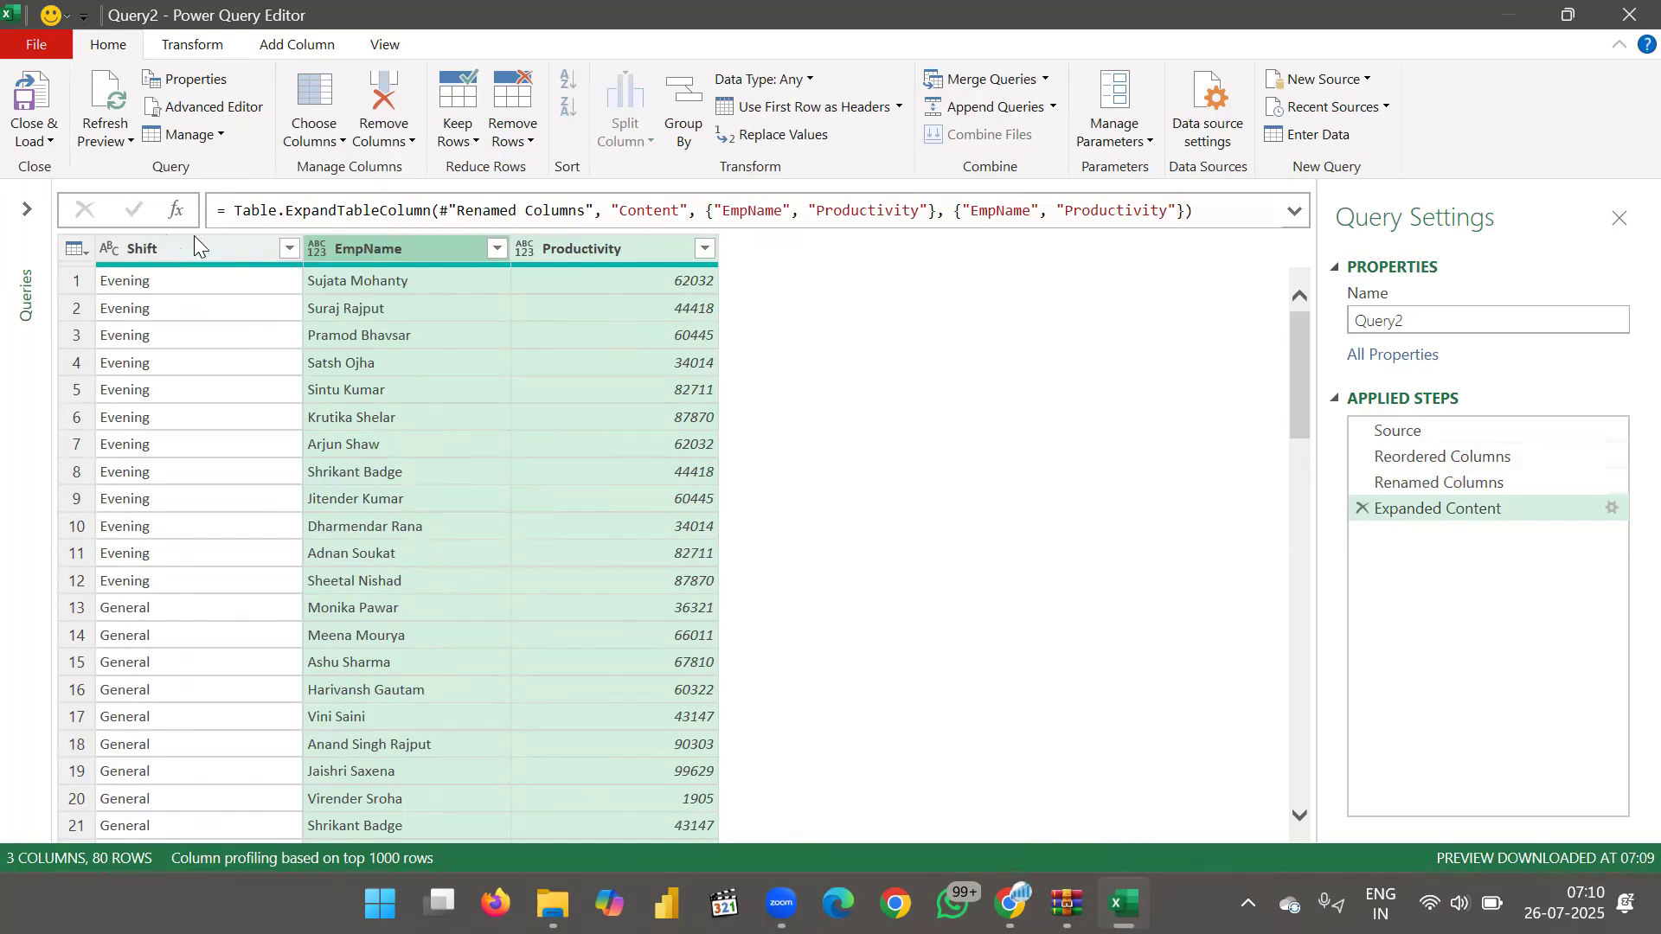
- Change the Productivity column's data type to Whole Number and load the query into the workbook
left_click(526, 251)
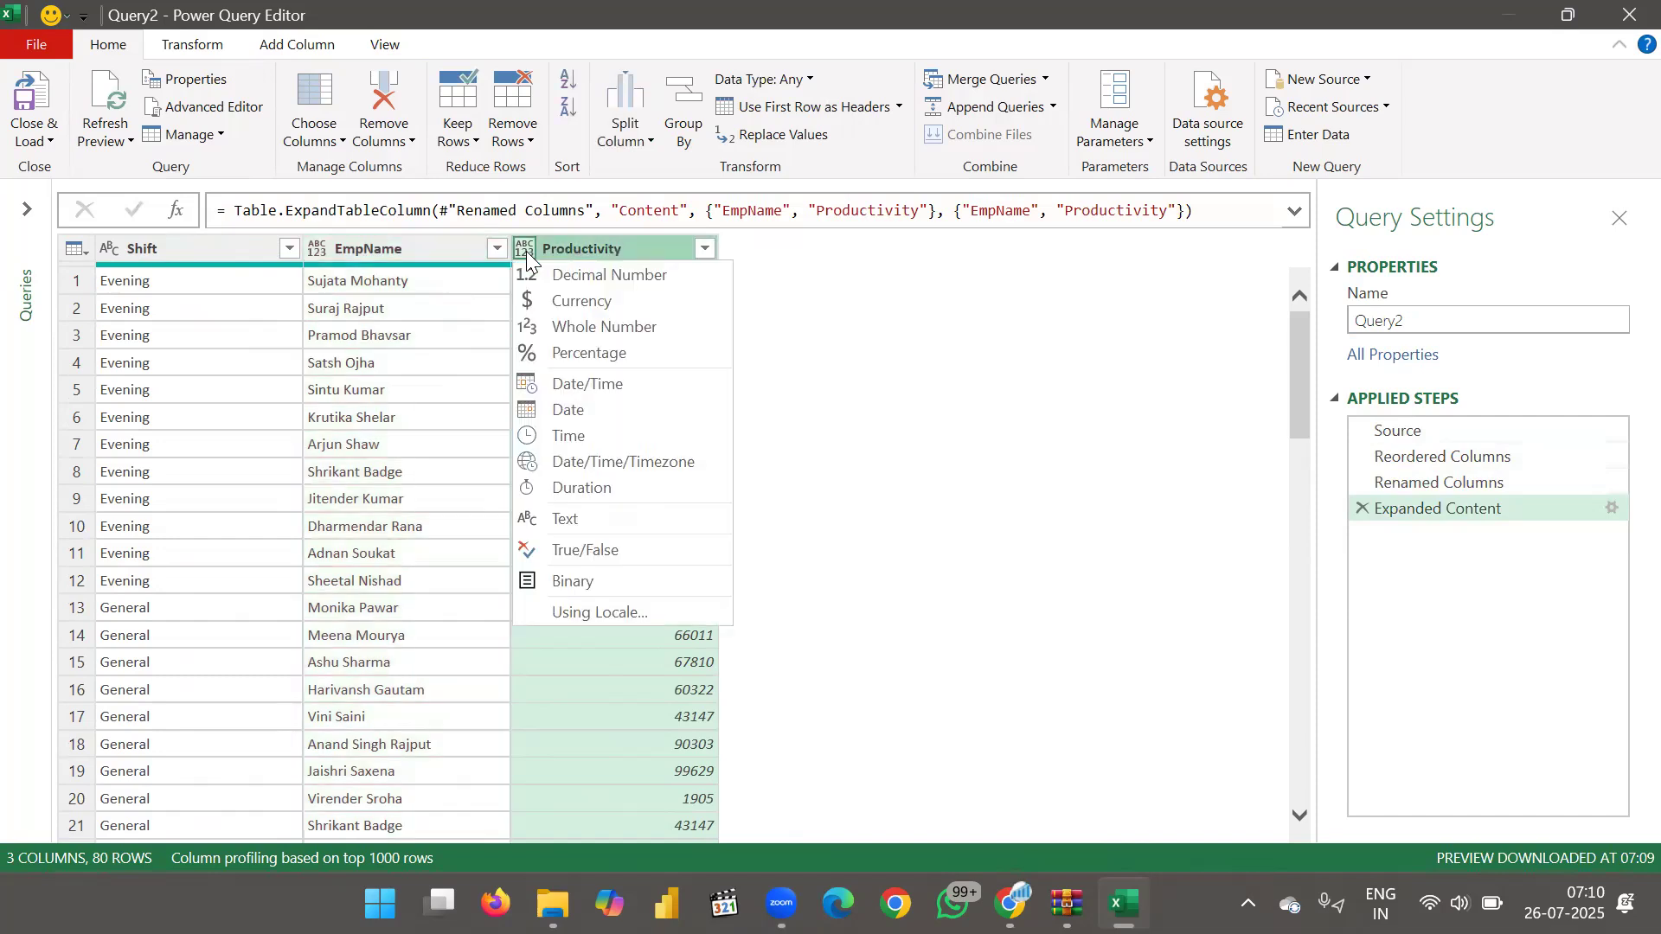
left_click(604, 325)
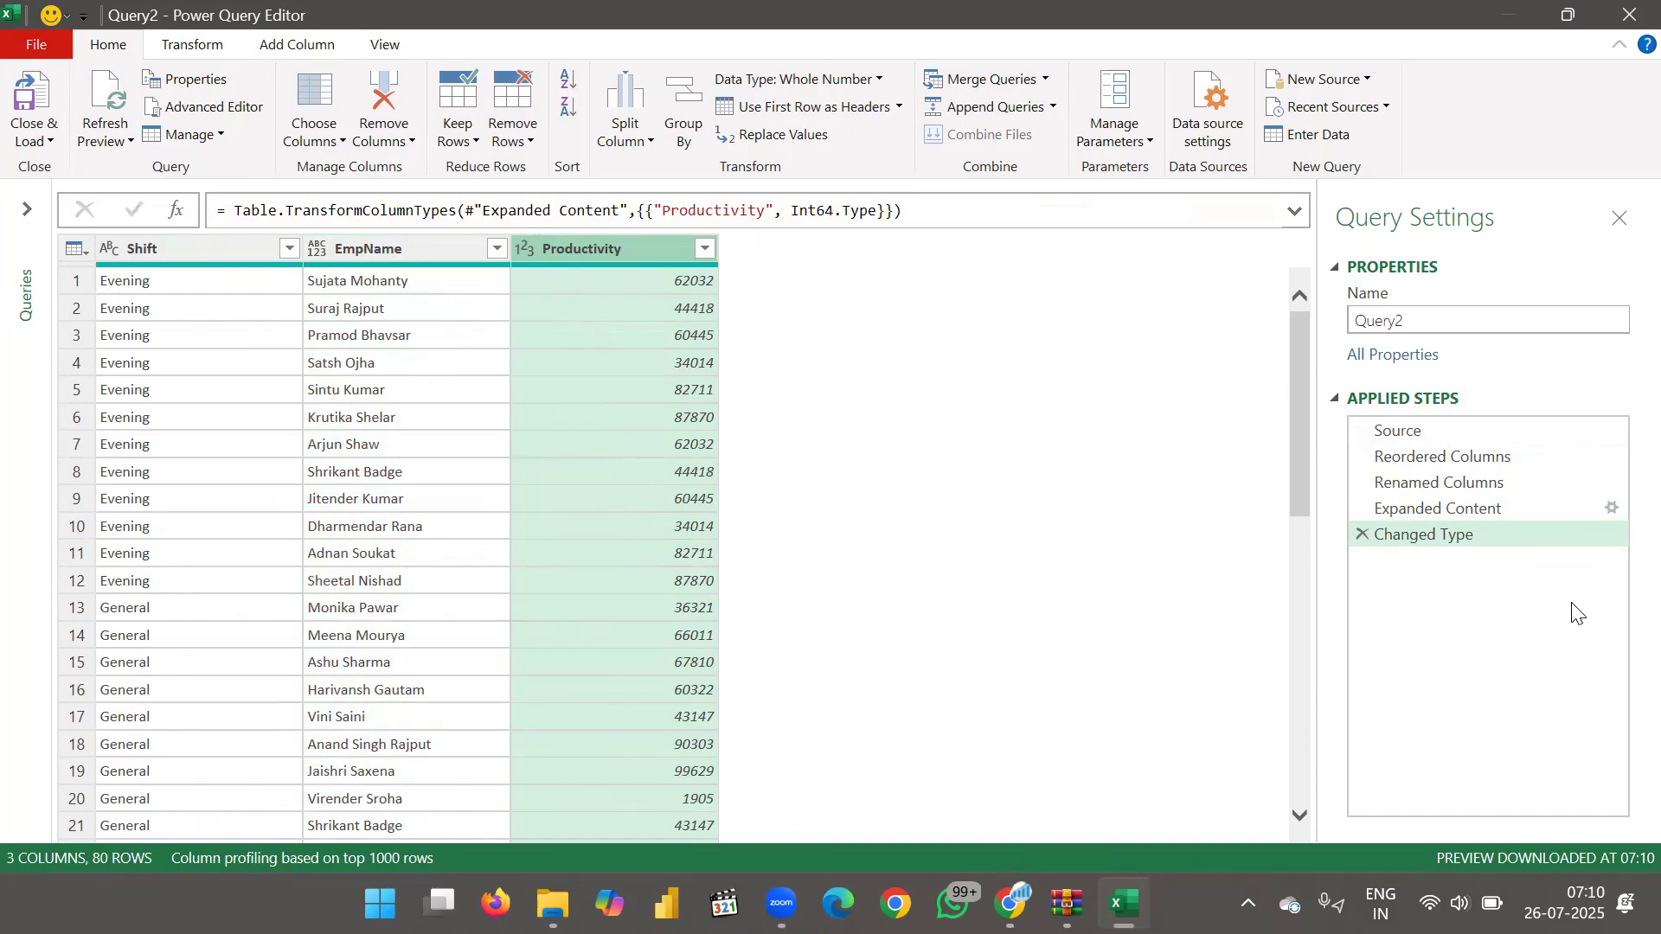
left_click(25, 96)
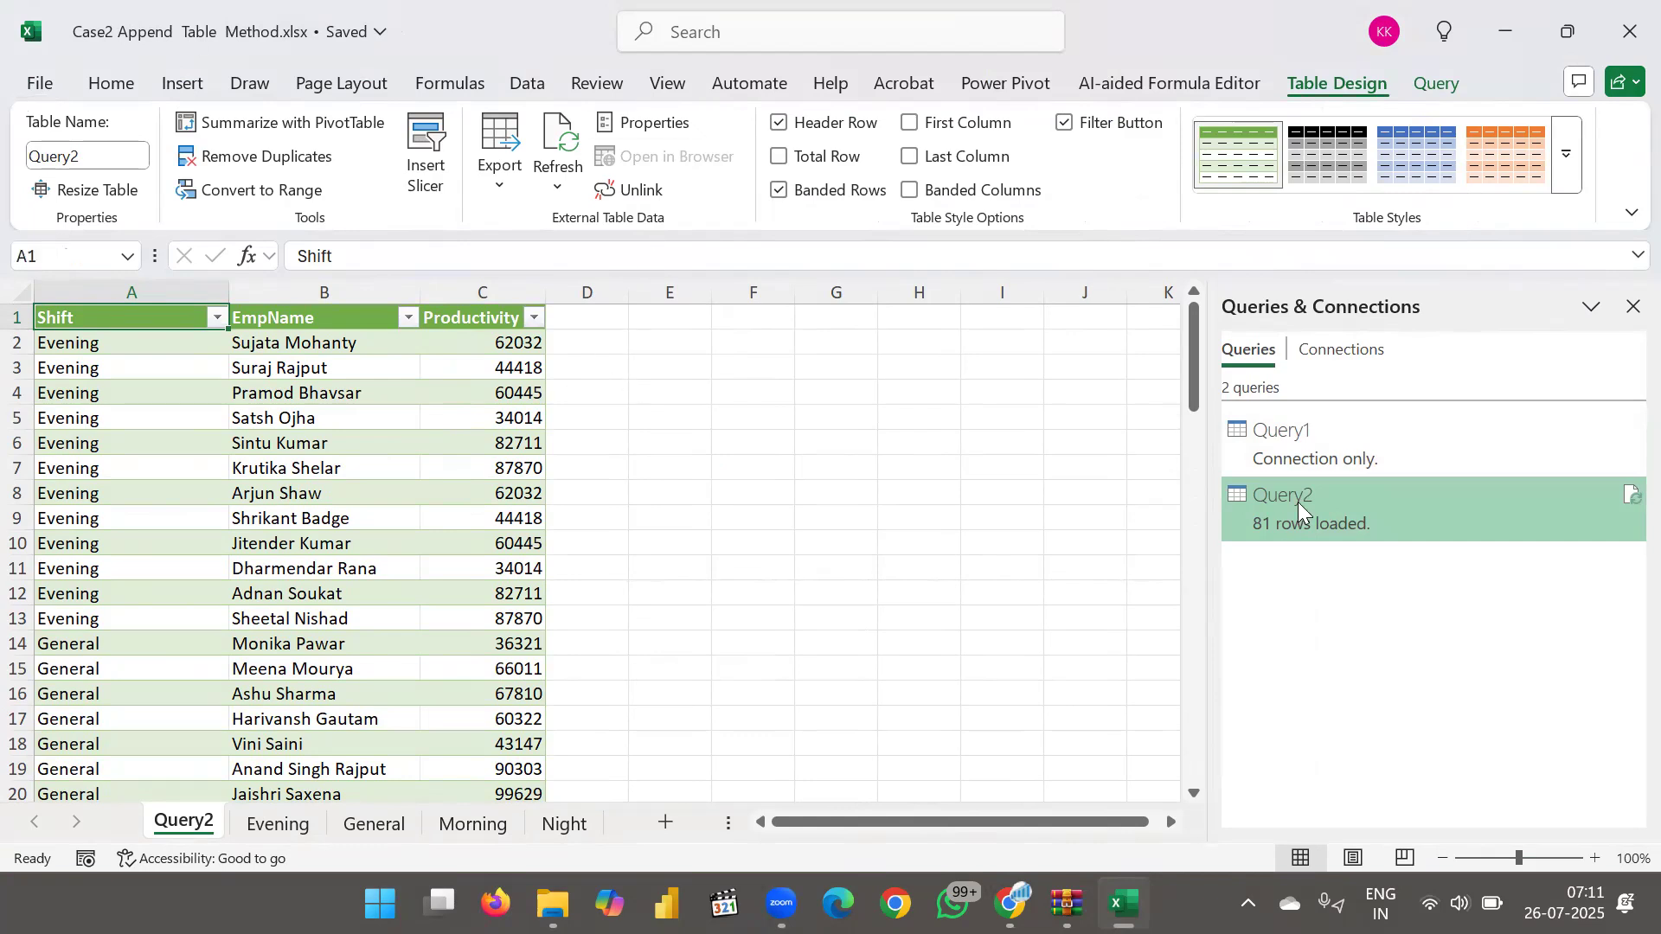
- Reopen Query2 for editing, filter the Query2 entries out of the Shift column, and load the result back to the worksheet
mouse_move(1297, 504)
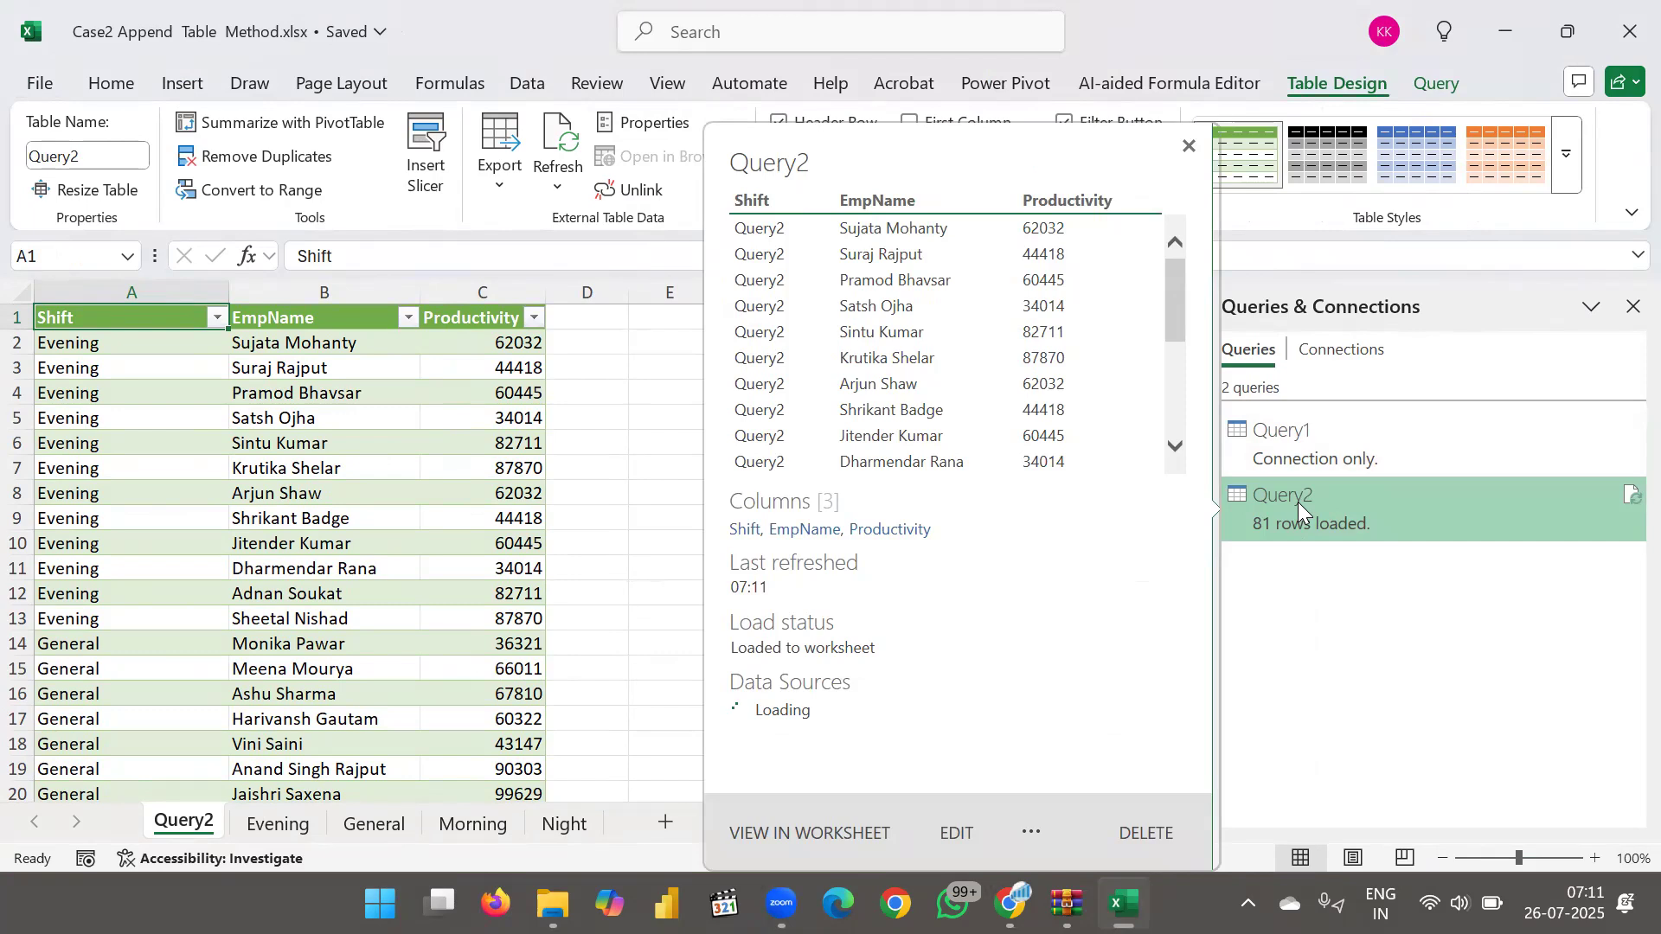
left_click(1297, 502)
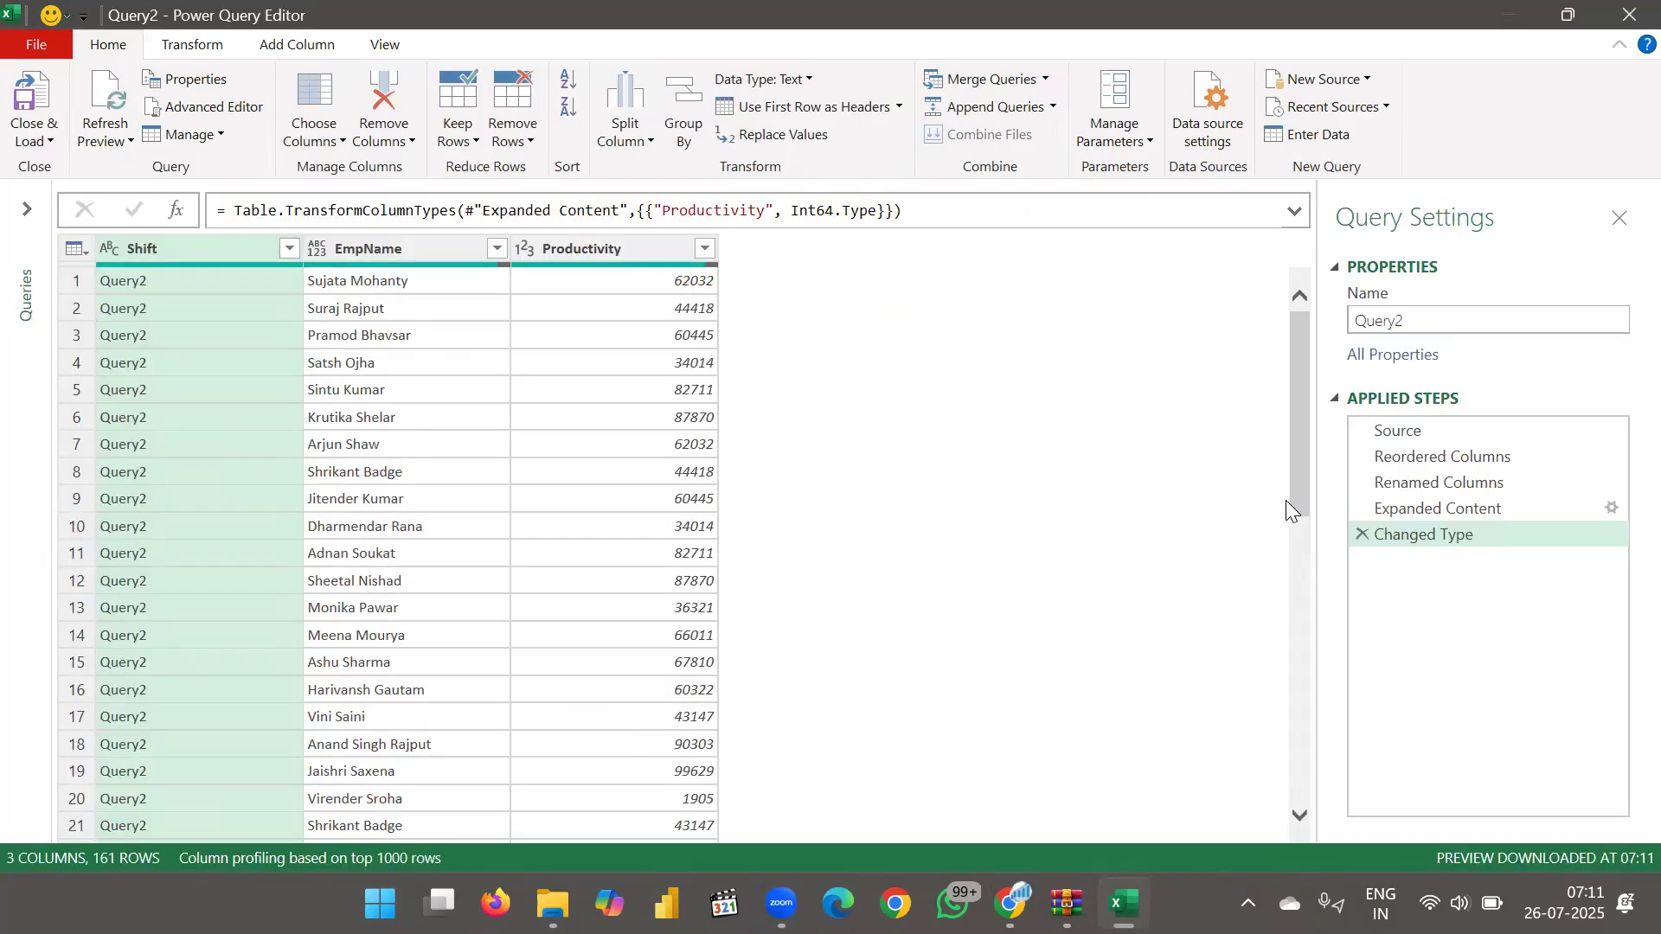
scroll(213, 443, "down", 5)
scroll(213, 439, "down", 2)
scroll(213, 439, "up", 7)
left_click(288, 249)
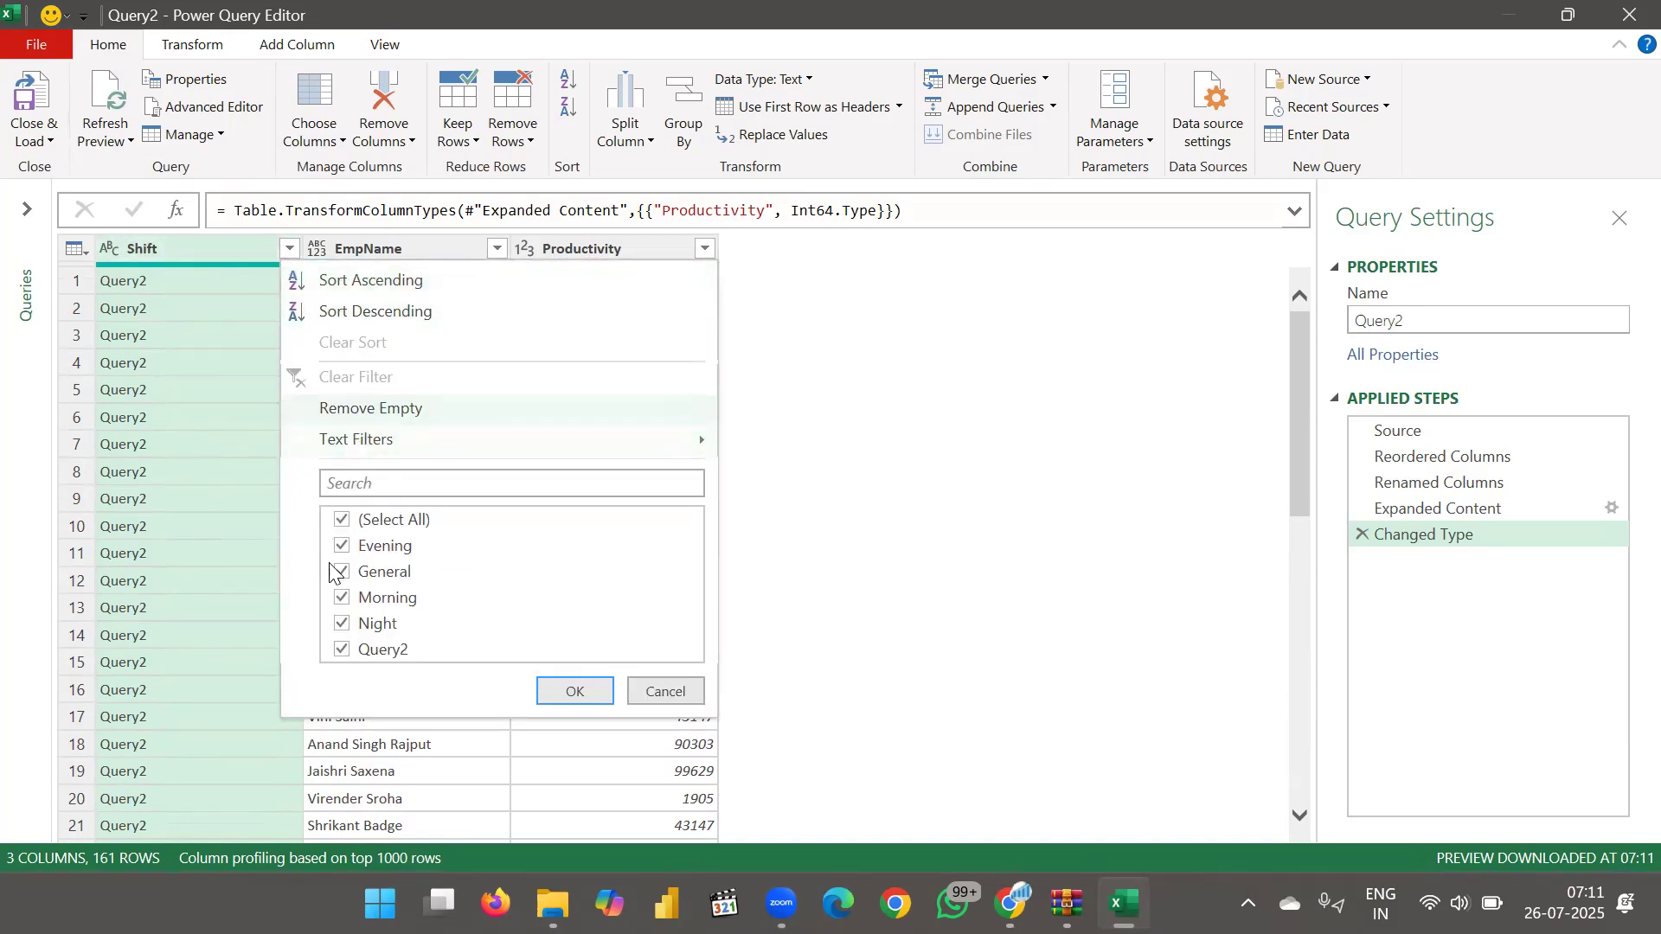
left_click(342, 650)
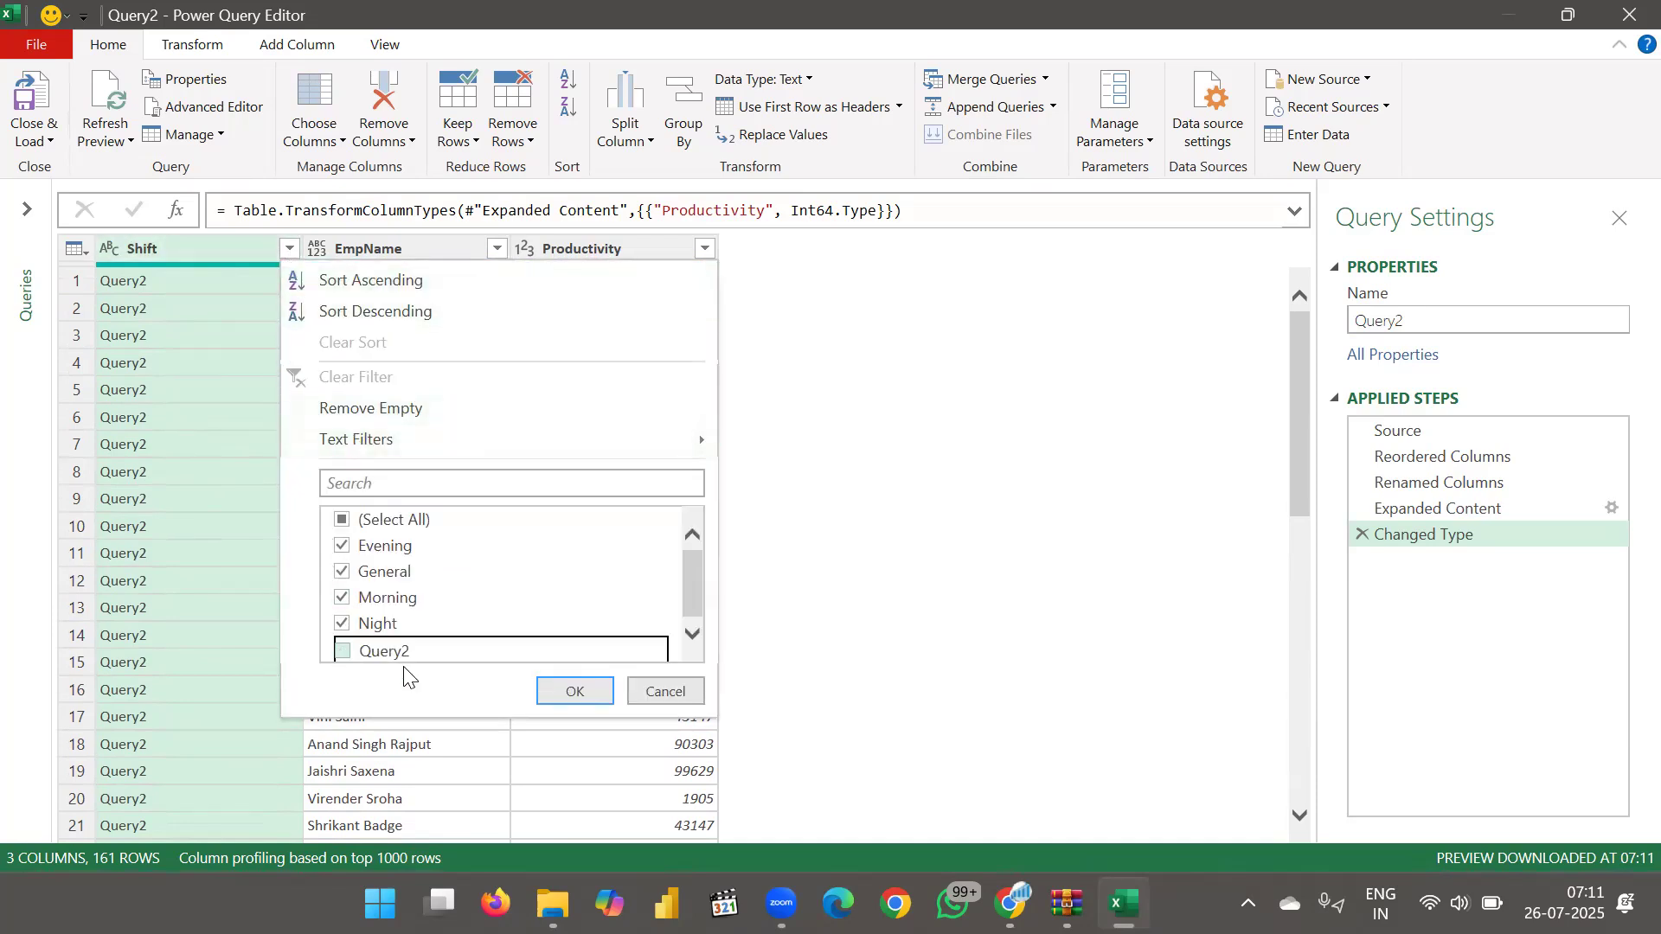
left_click(540, 685)
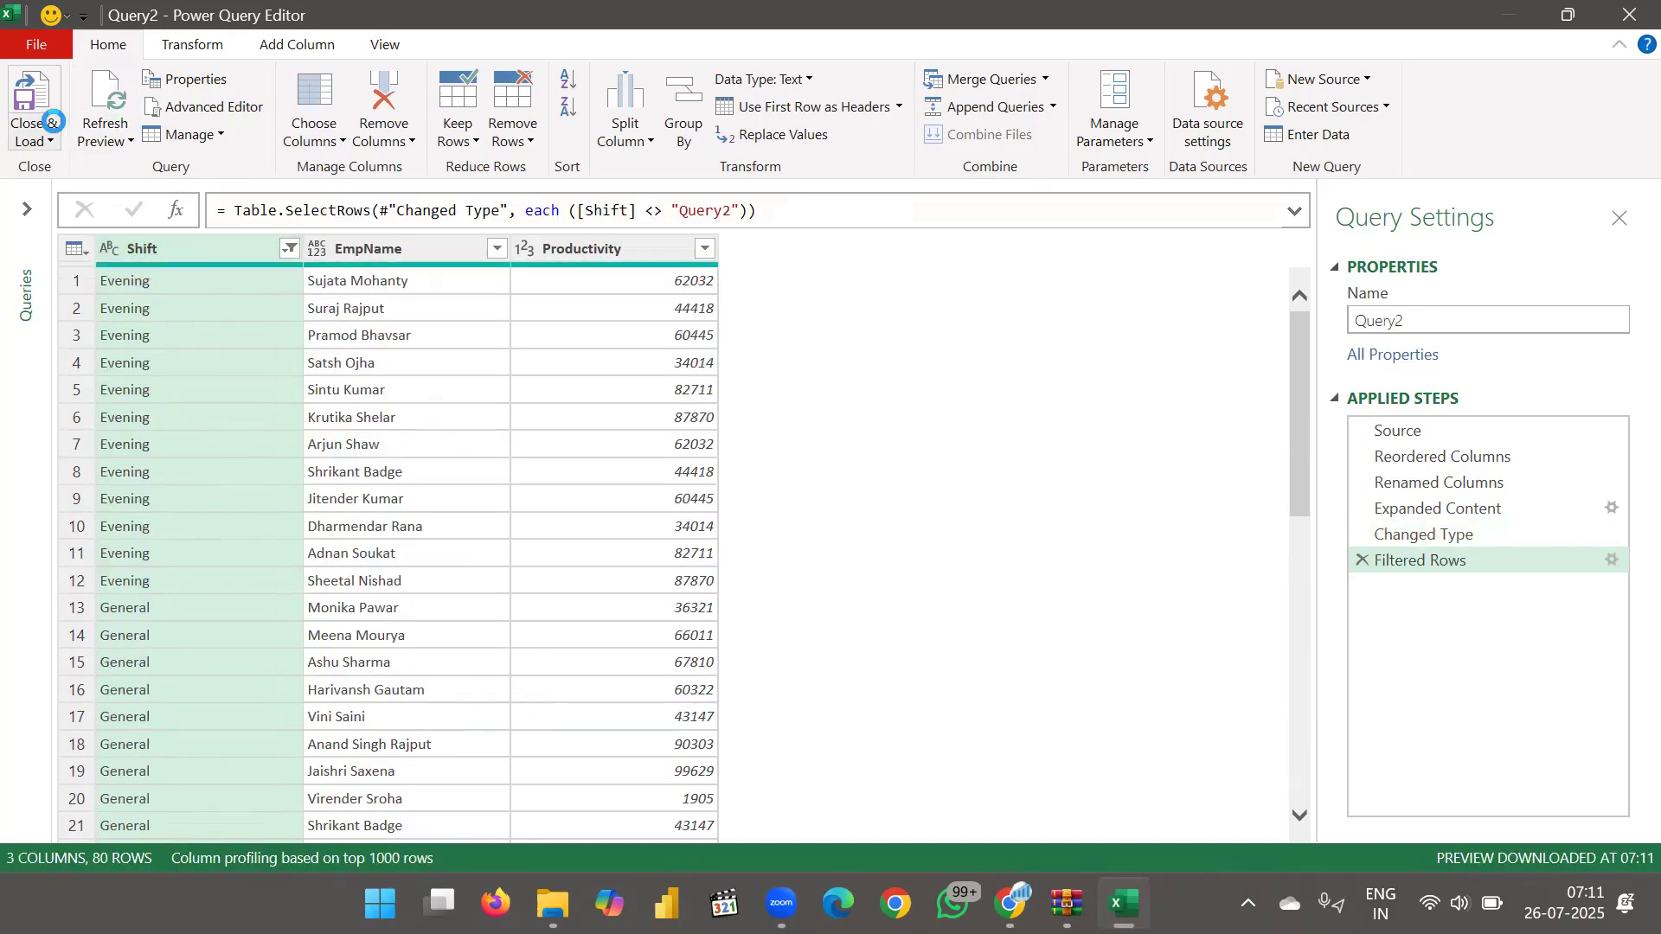
left_click(36, 77)
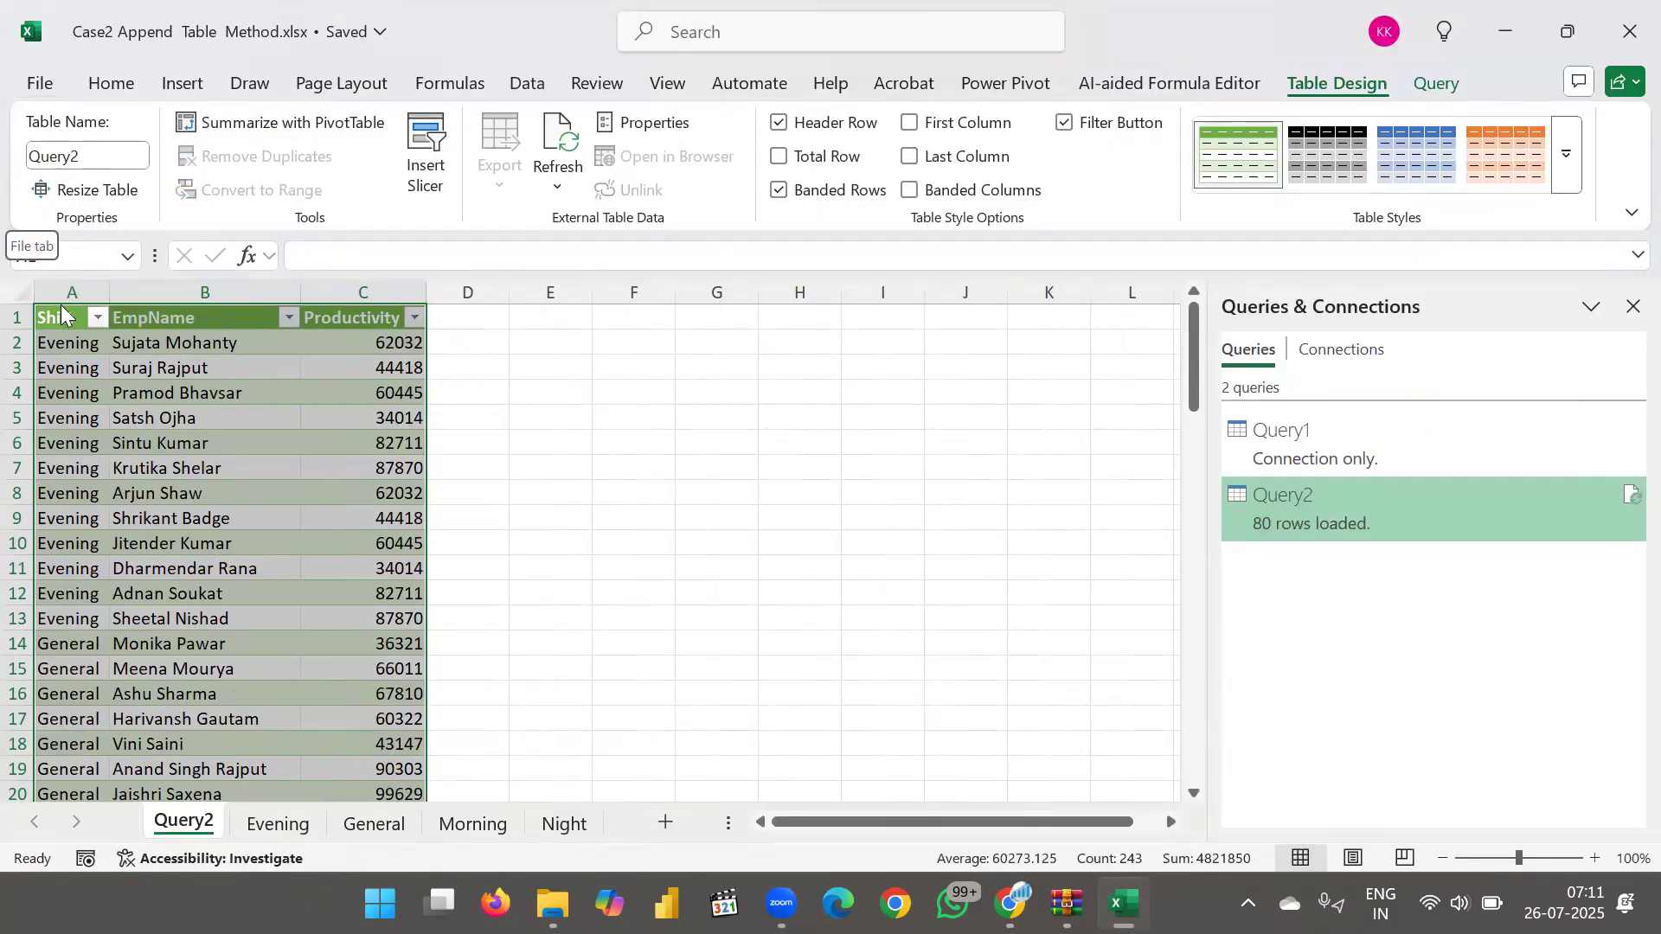
- Insert a PivotTable from the Query2 table on a new worksheet, with Shift as rows and the sum of Productivity as values
left_click(275, 517)
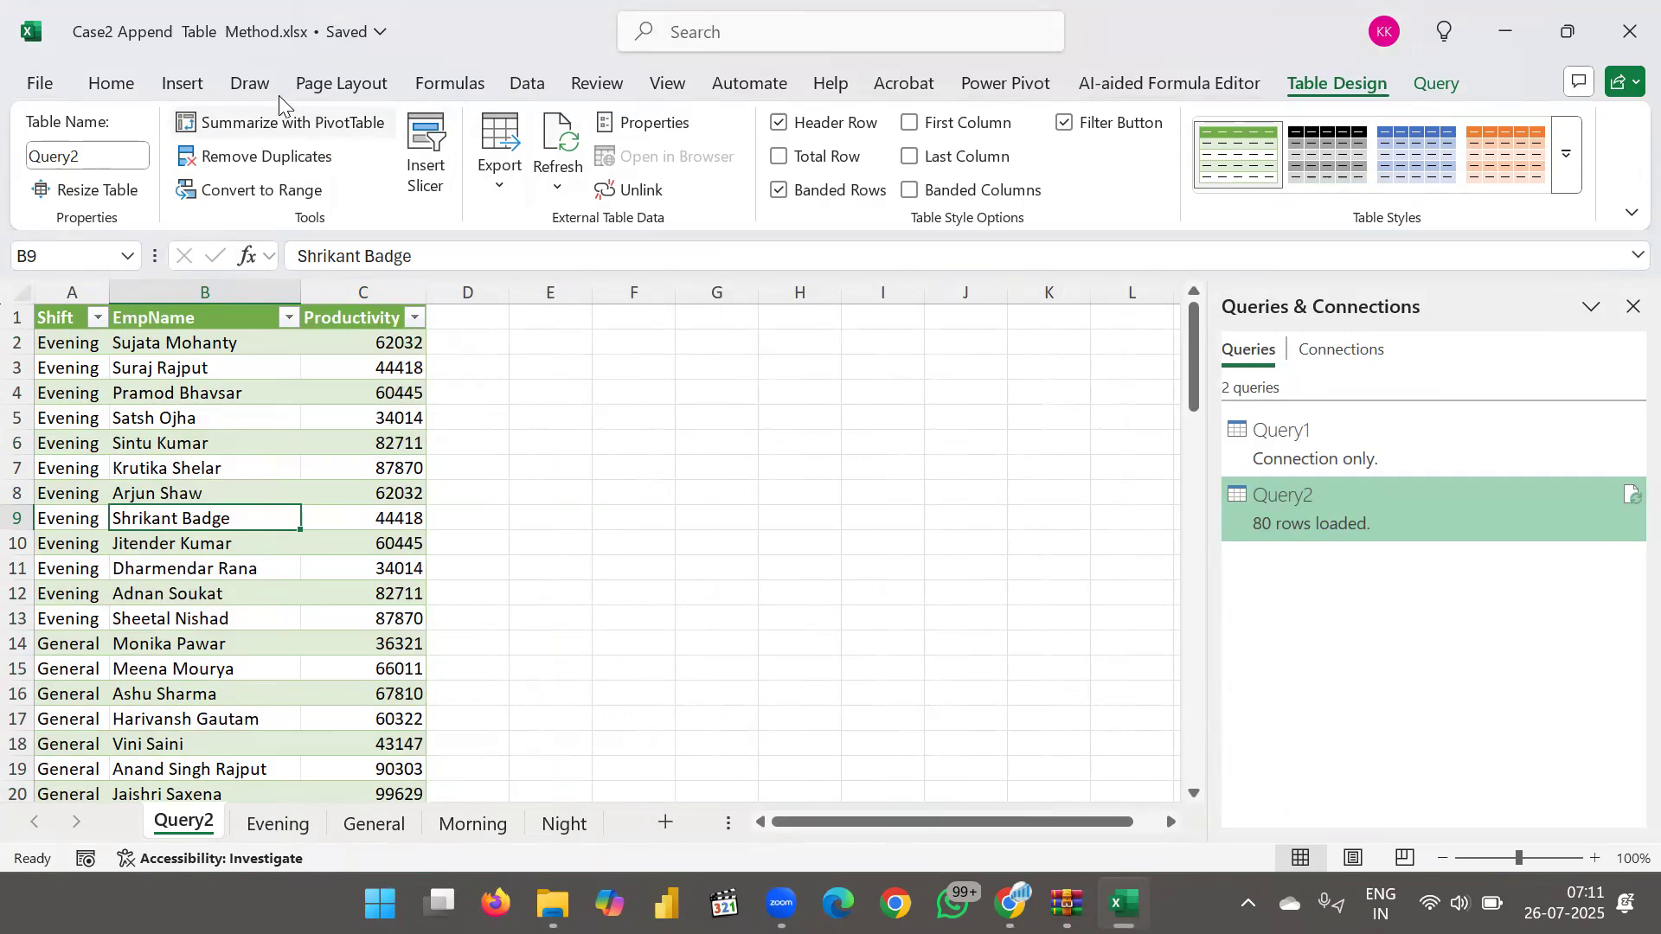
left_click(184, 84)
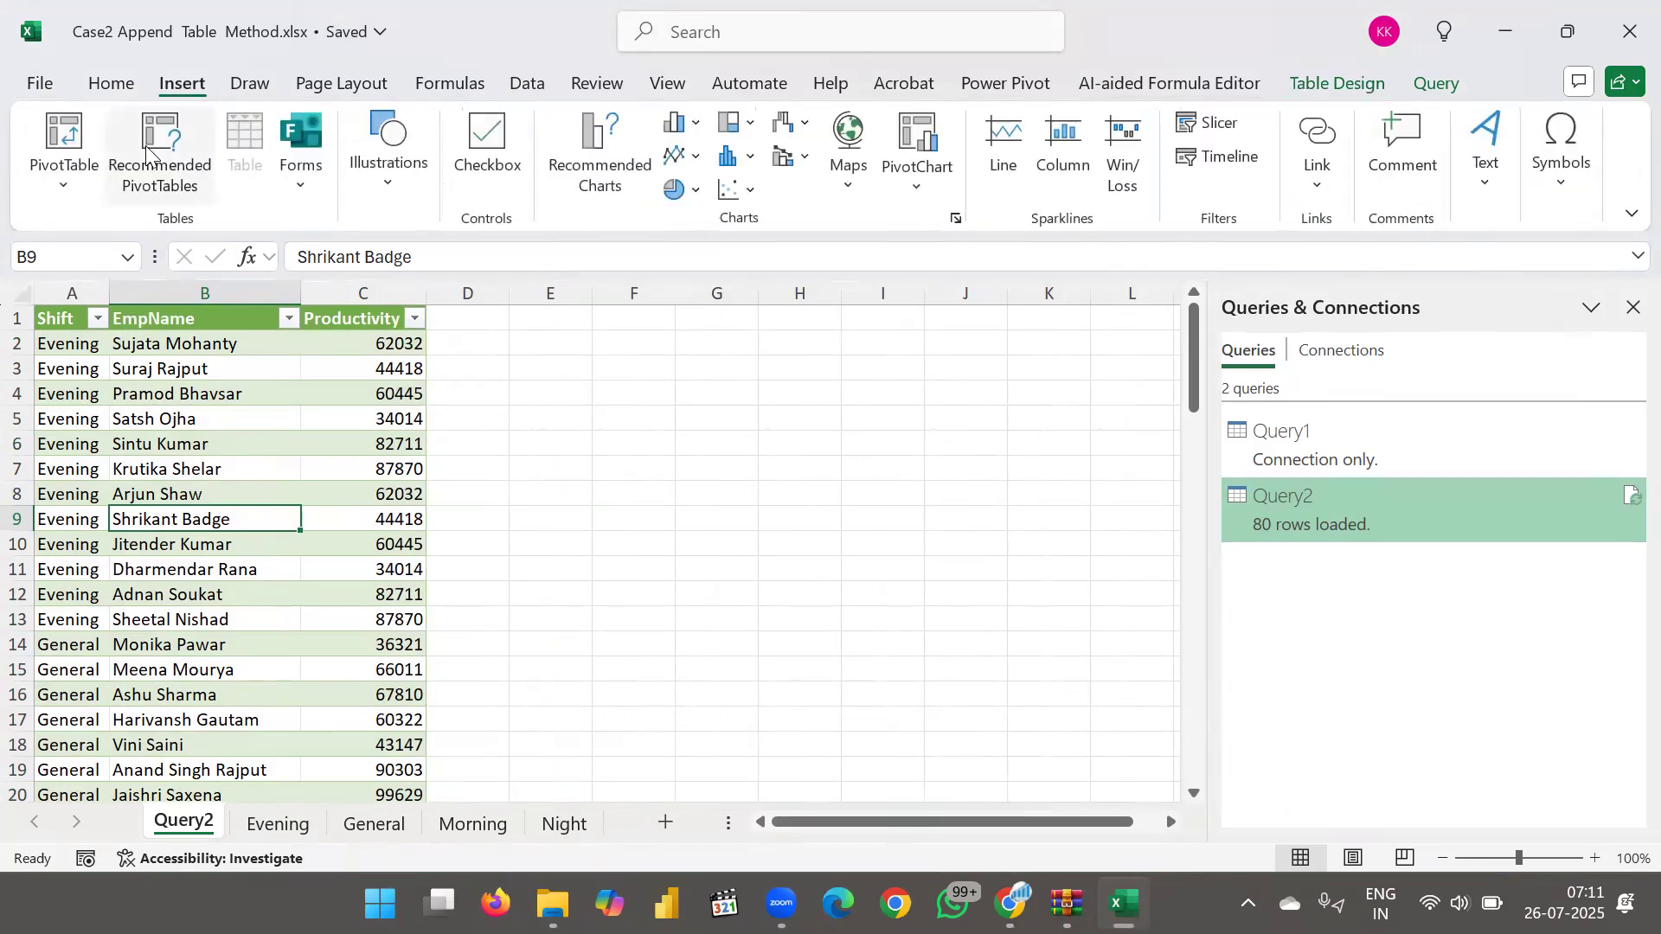
left_click(65, 129)
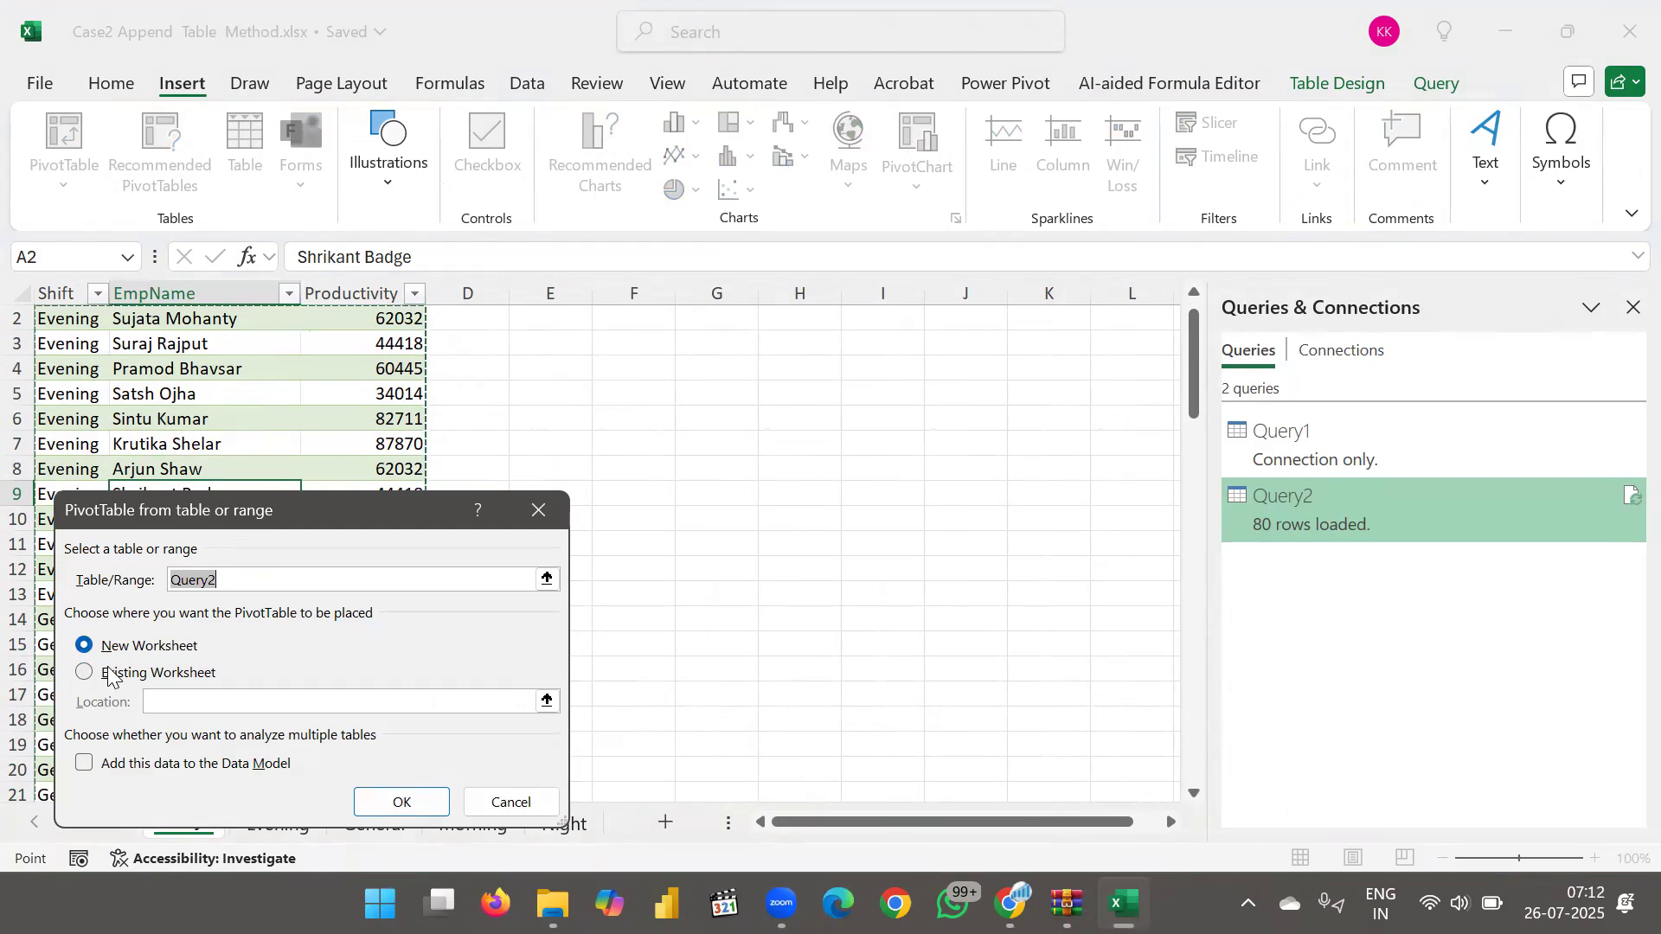
left_click(393, 803)
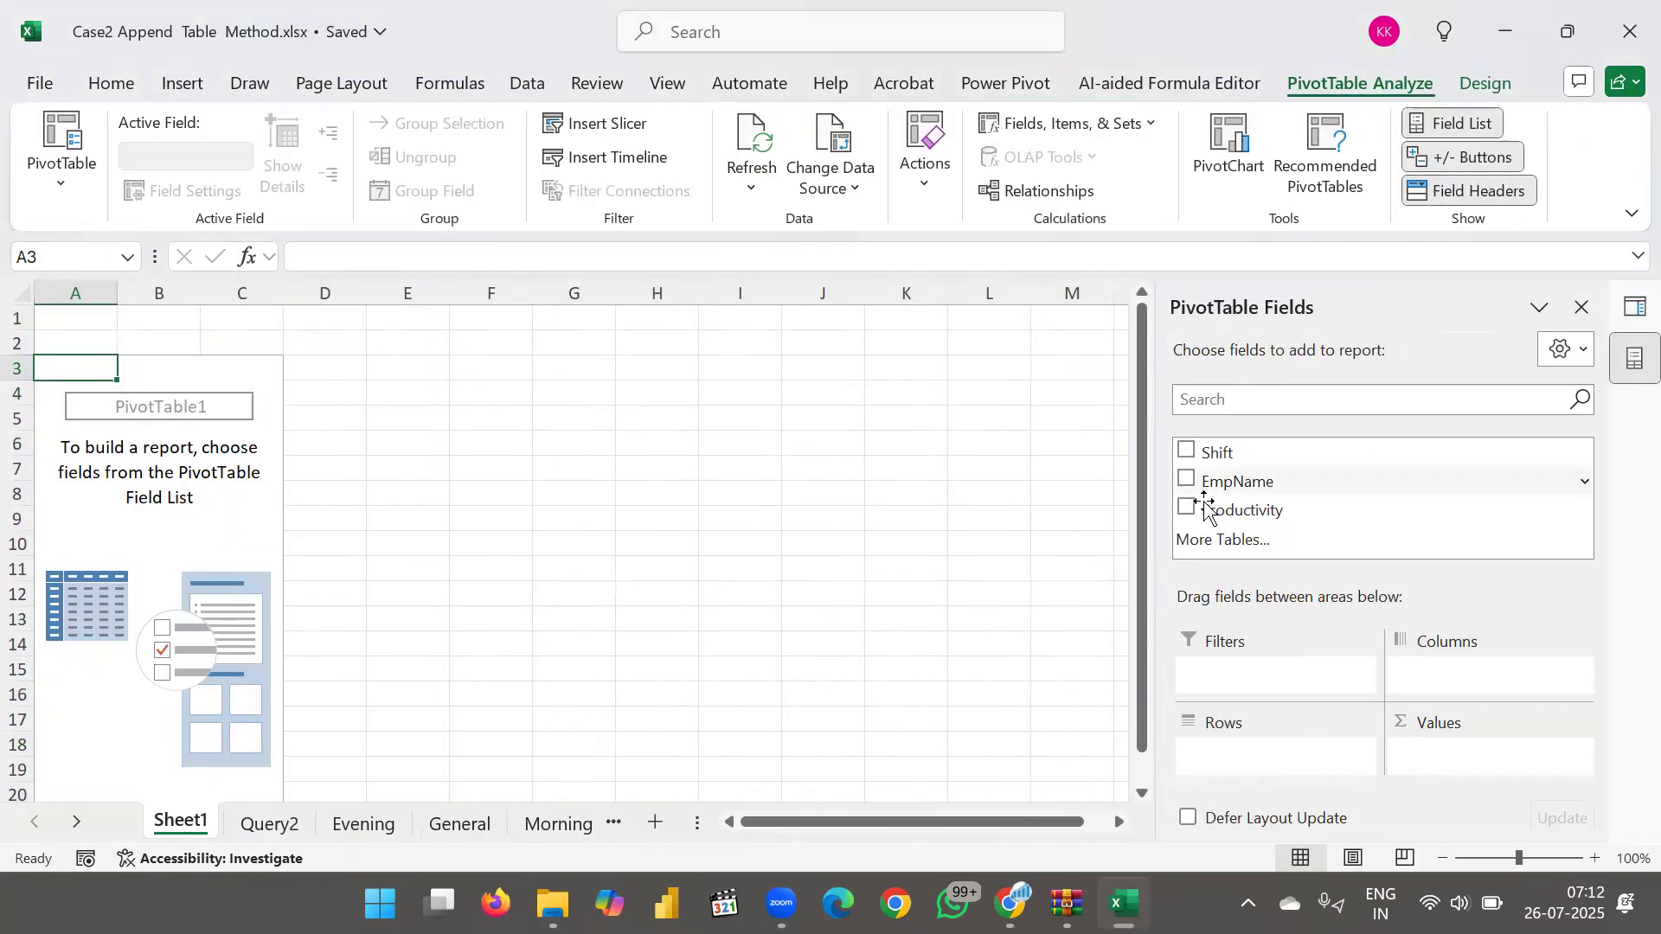
left_click_drag(1255, 481, 1442, 740)
left_click_drag(1223, 450, 1263, 755)
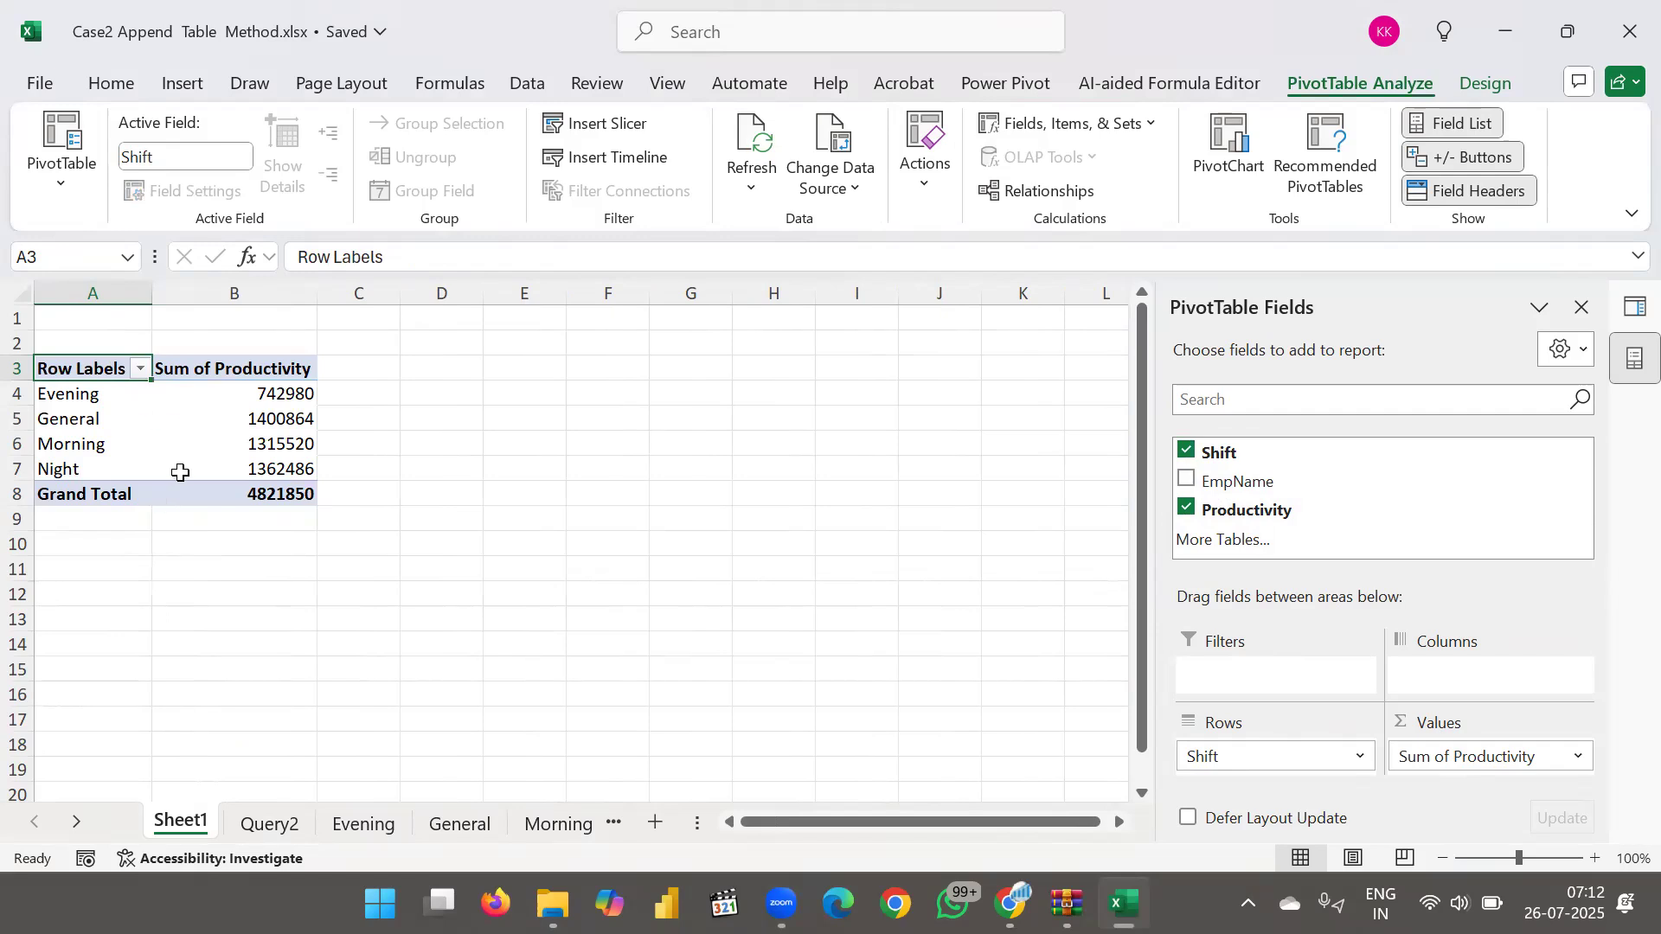
- Create a copy of the Evening worksheet at the end of the workbook
mouse_move(180, 472)
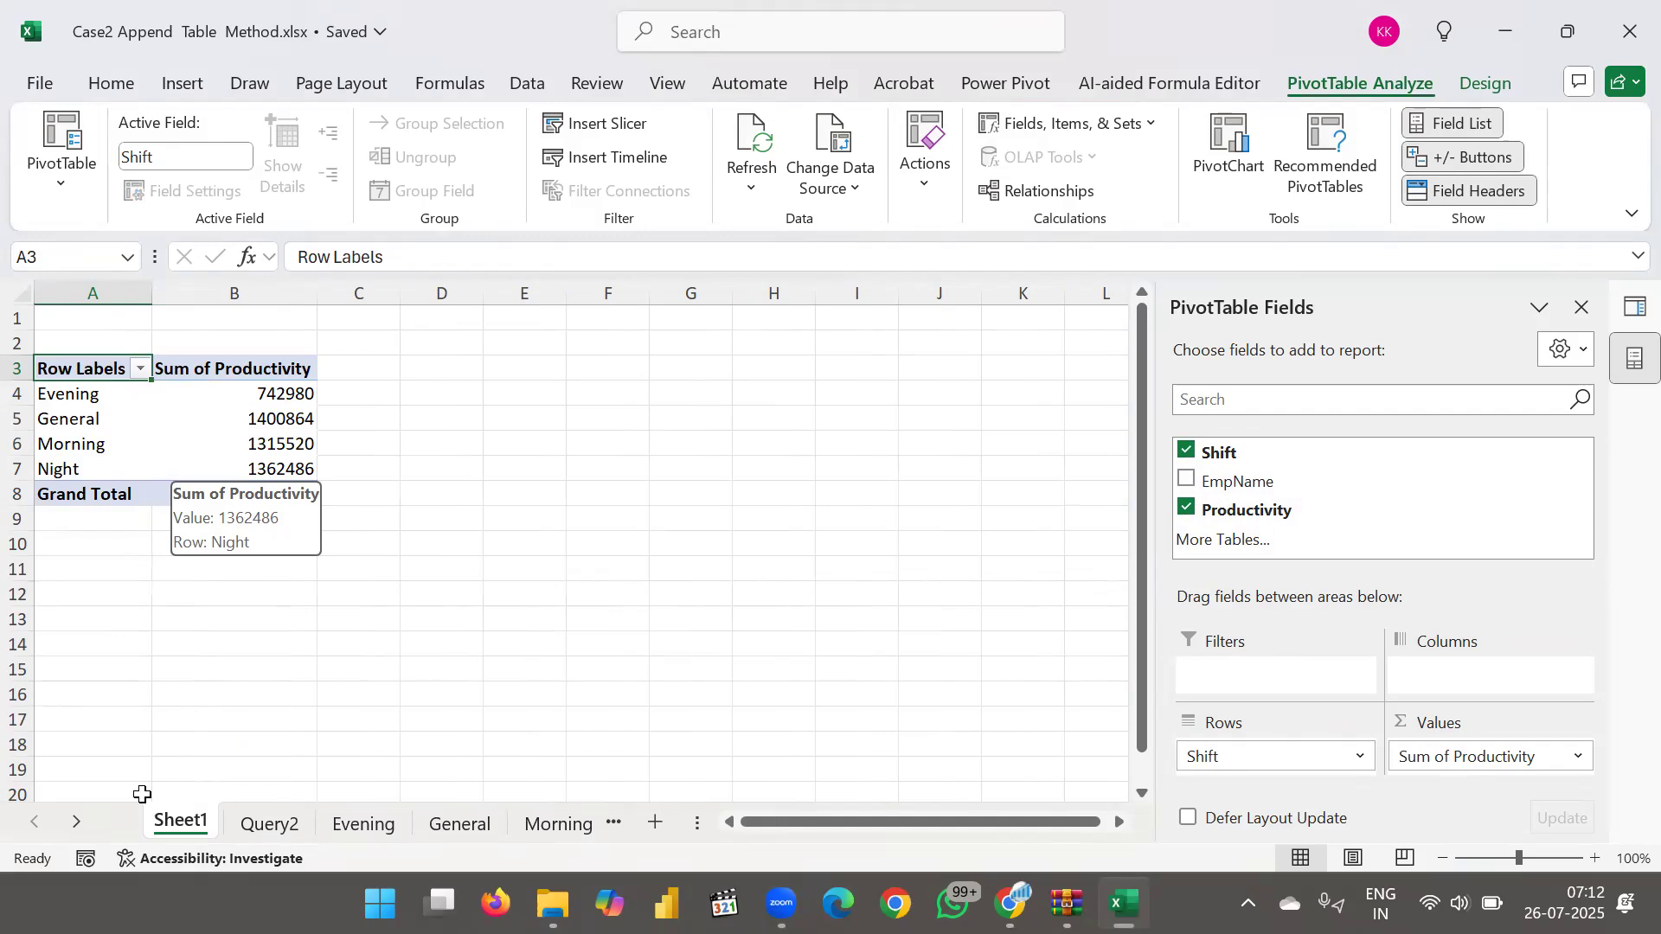
left_click(377, 826)
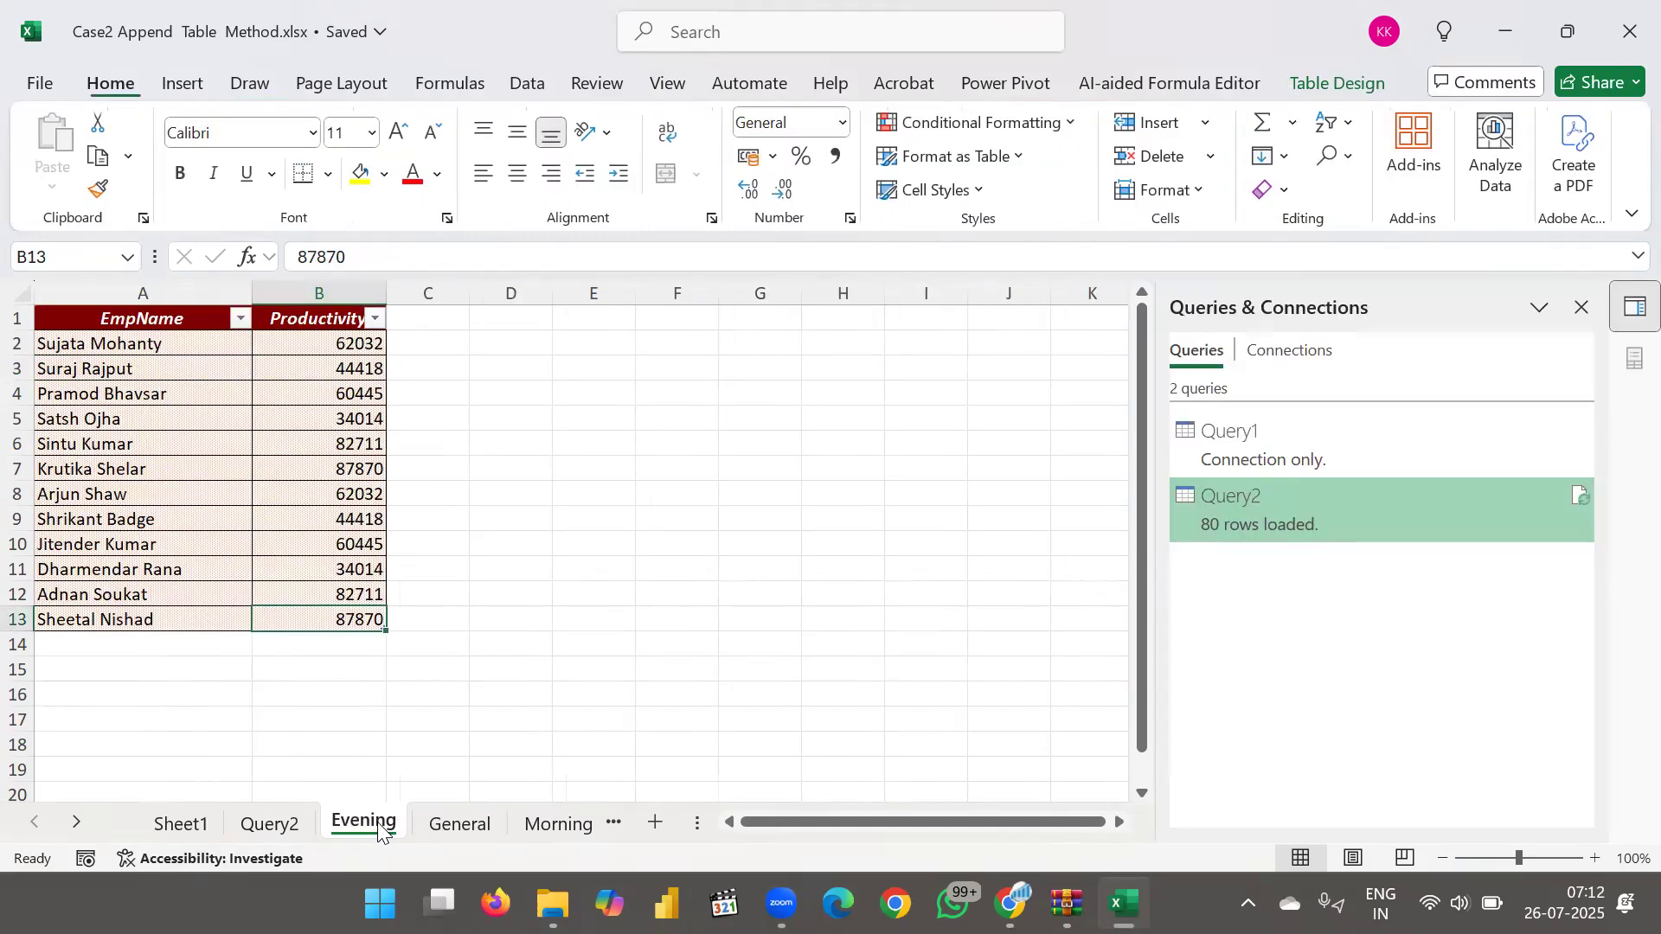
right_click(374, 824)
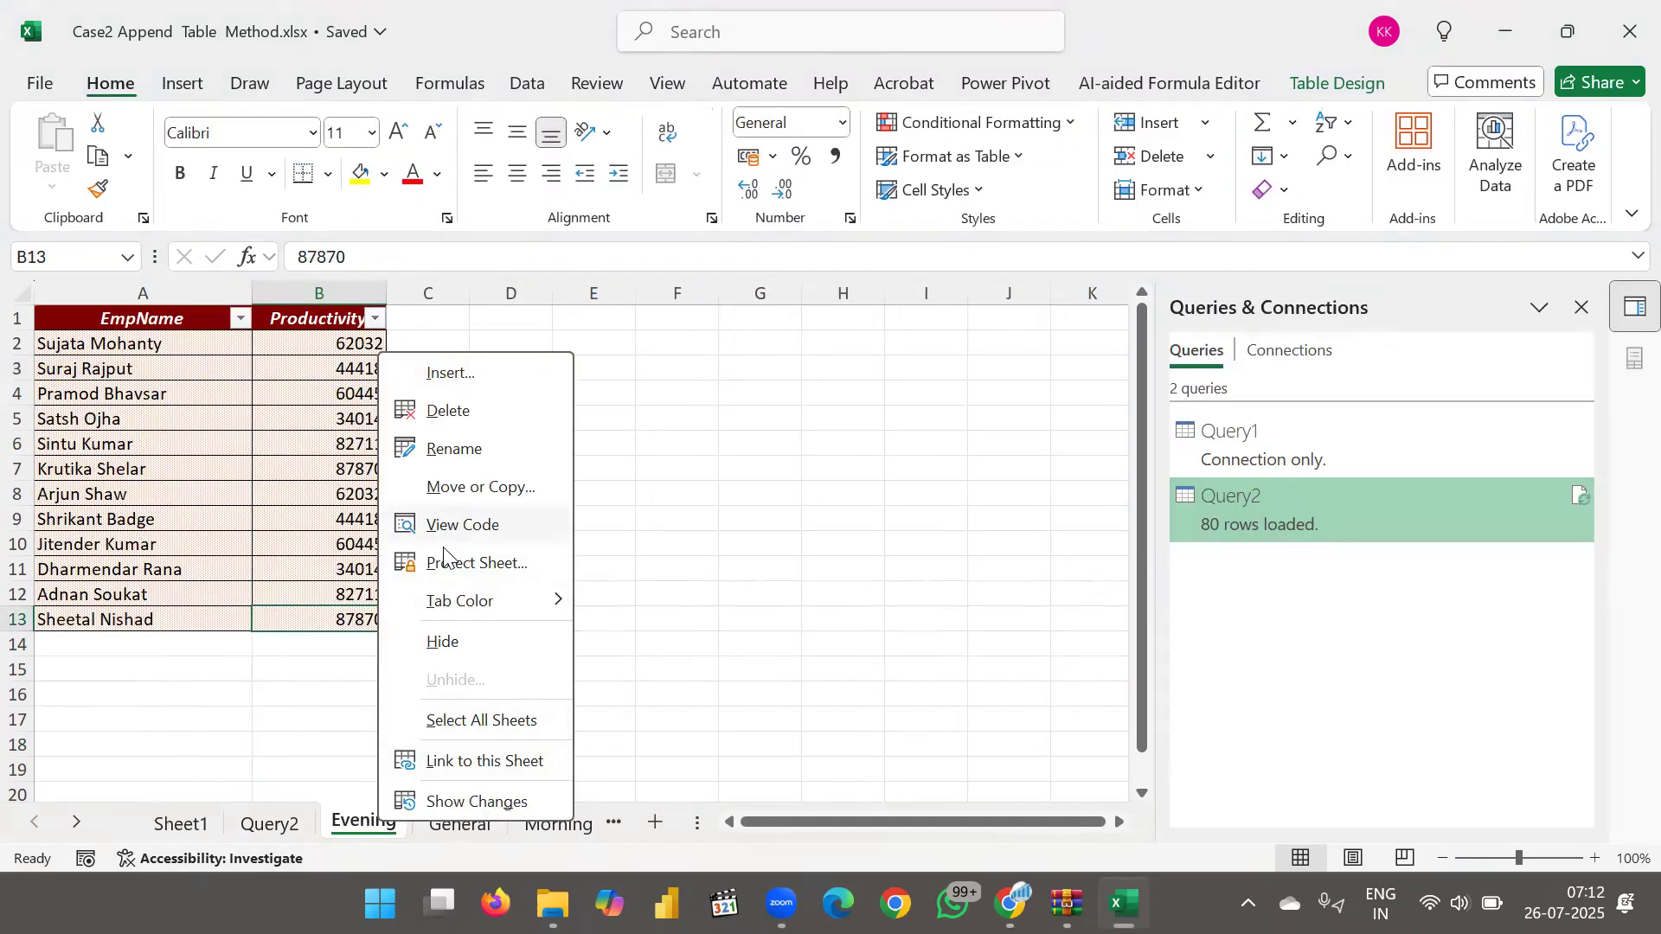
left_click(458, 490)
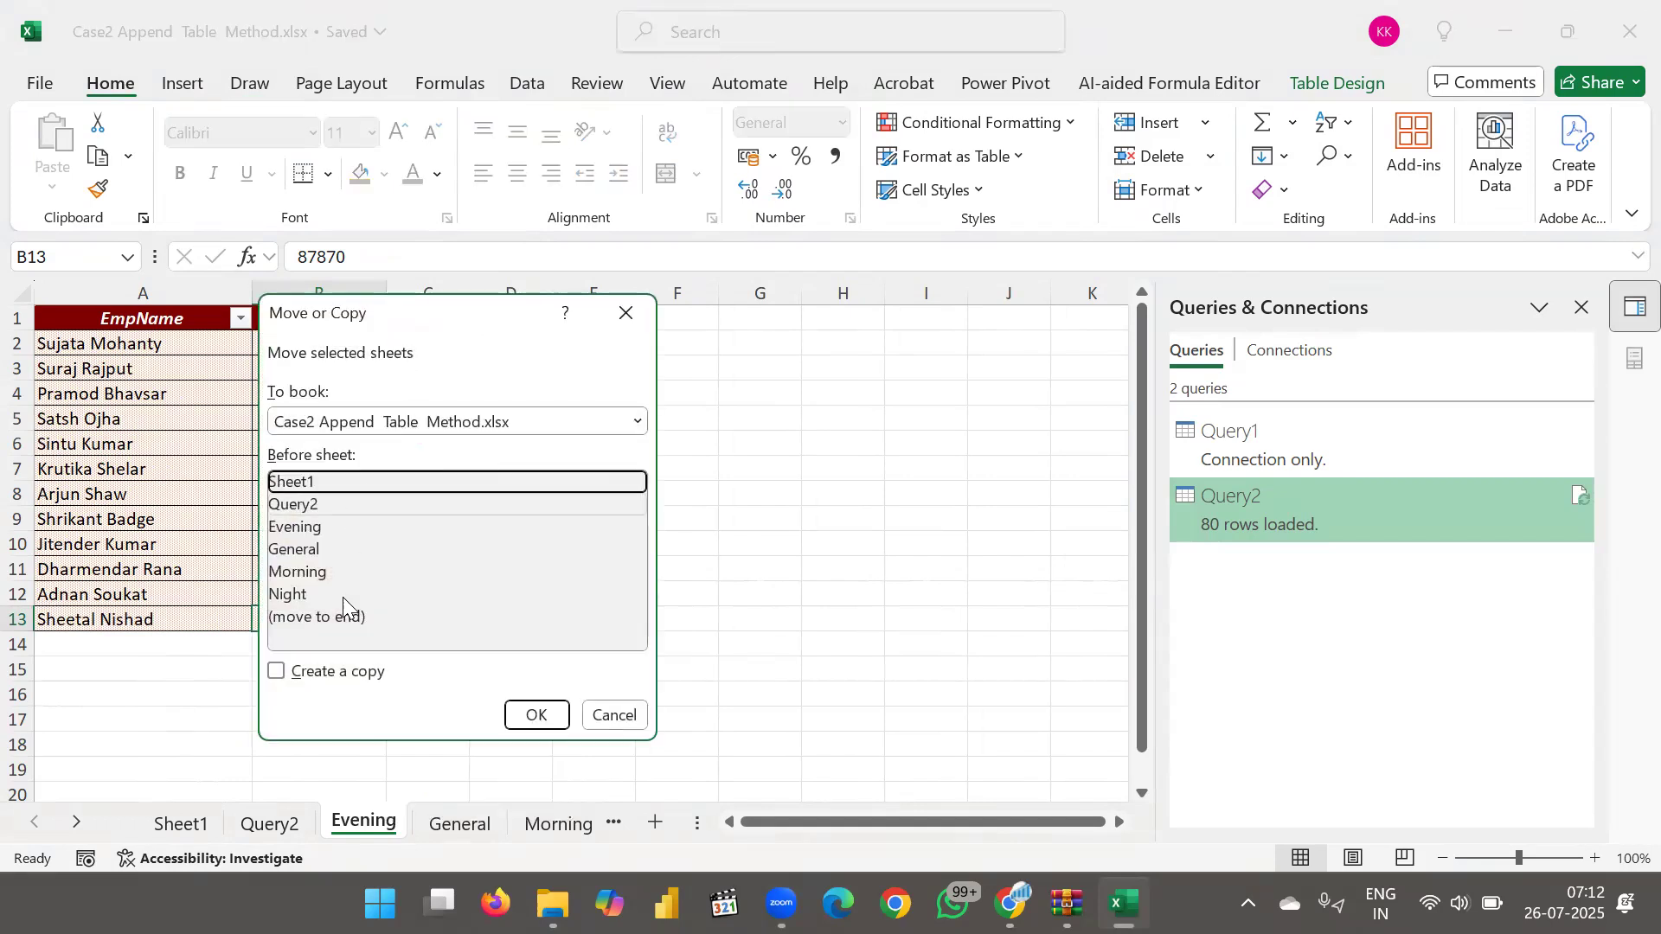
left_click(313, 619)
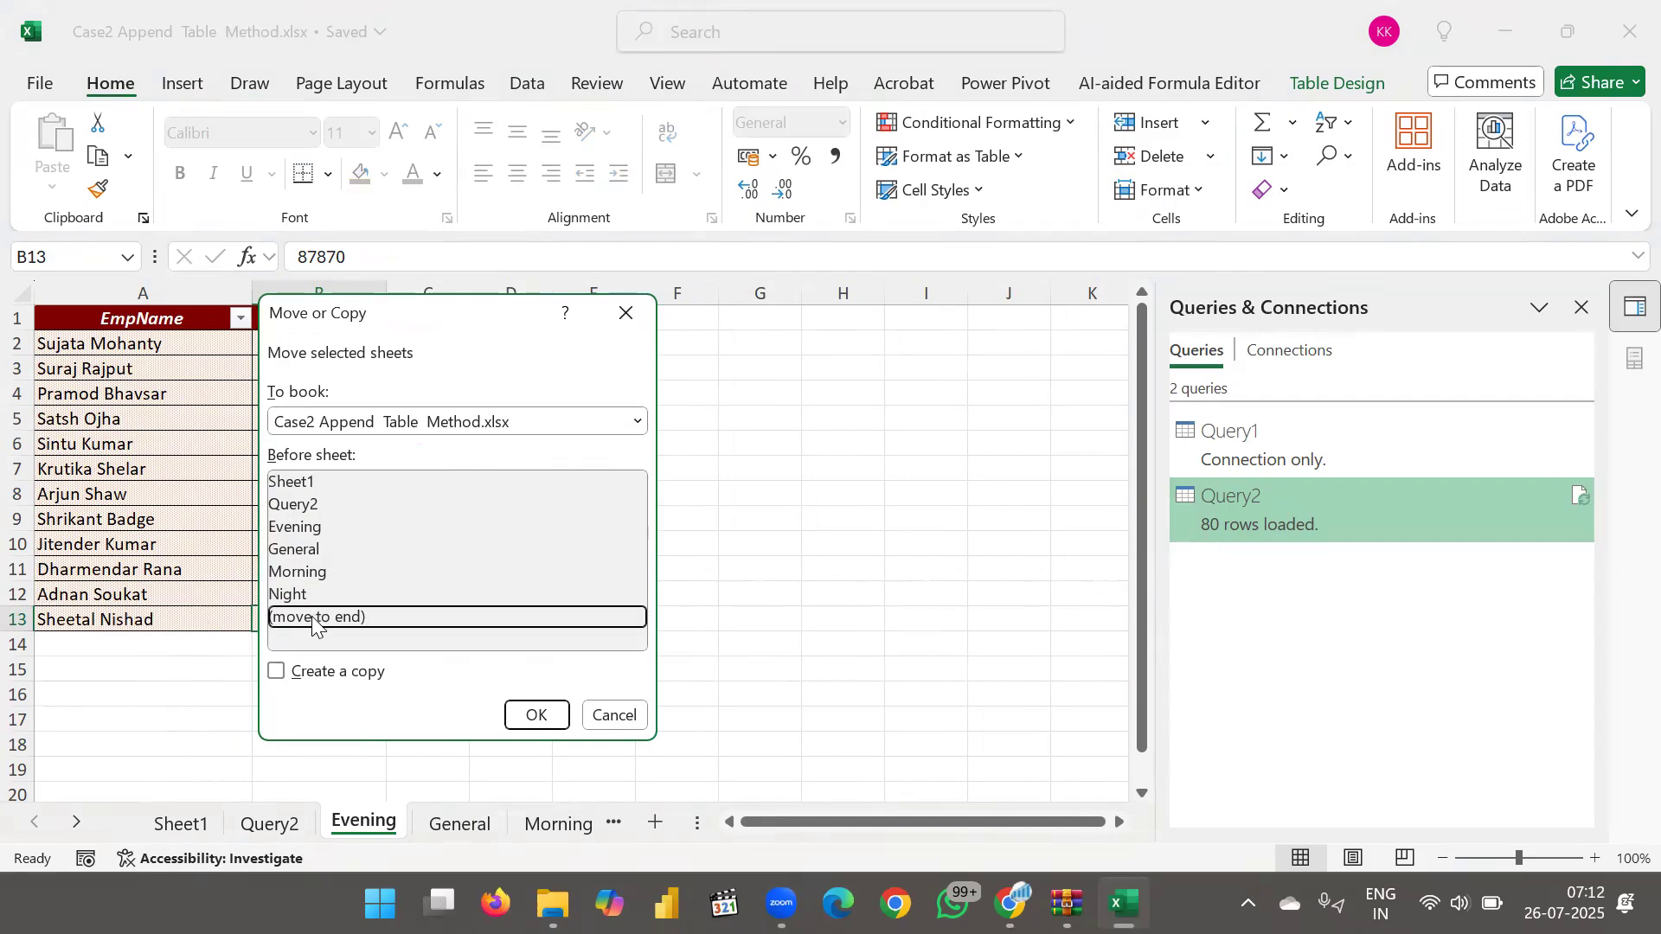
left_click(277, 671)
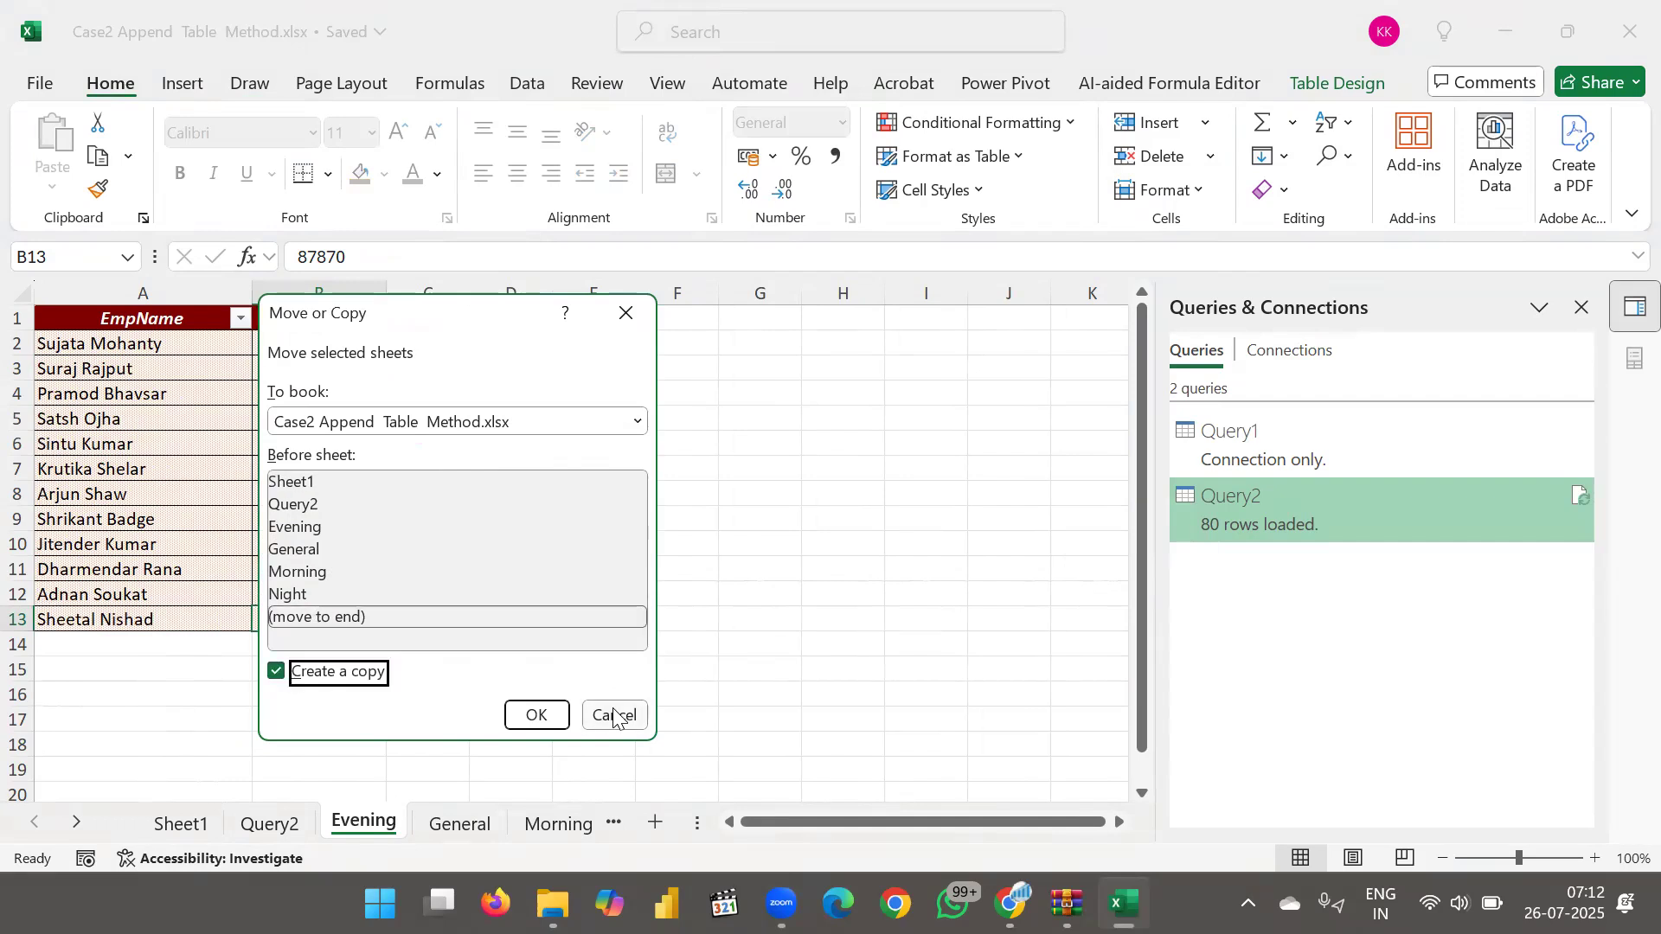
left_click(537, 714)
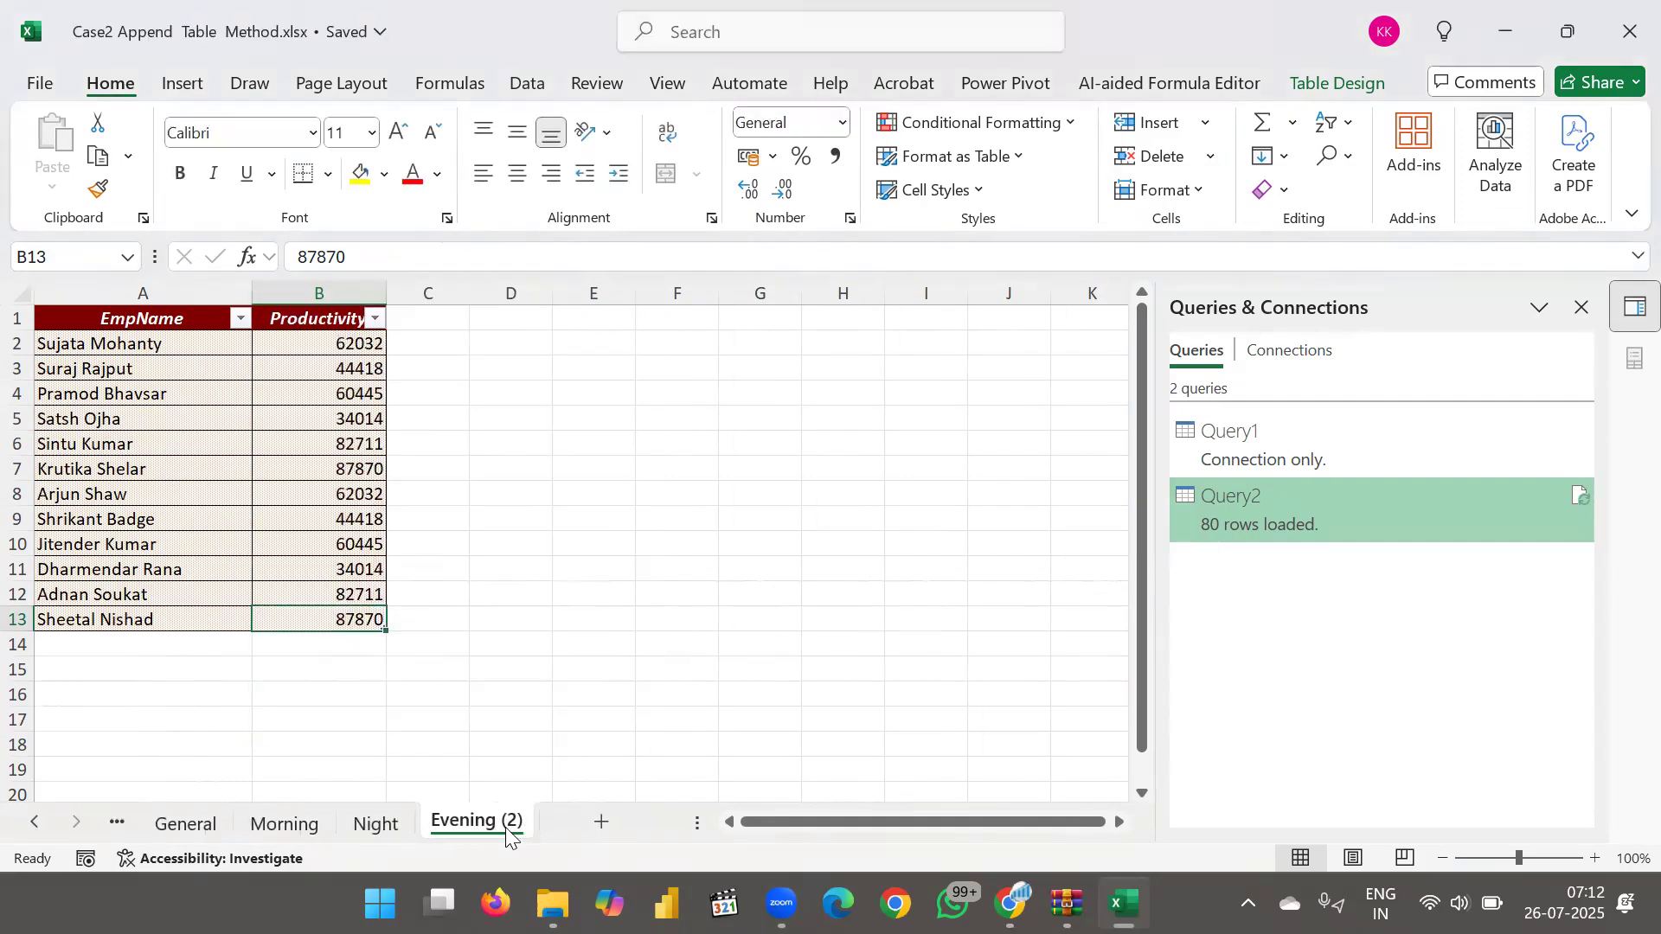
- Rename the copied Evening worksheet as SPL
right_click(484, 828)
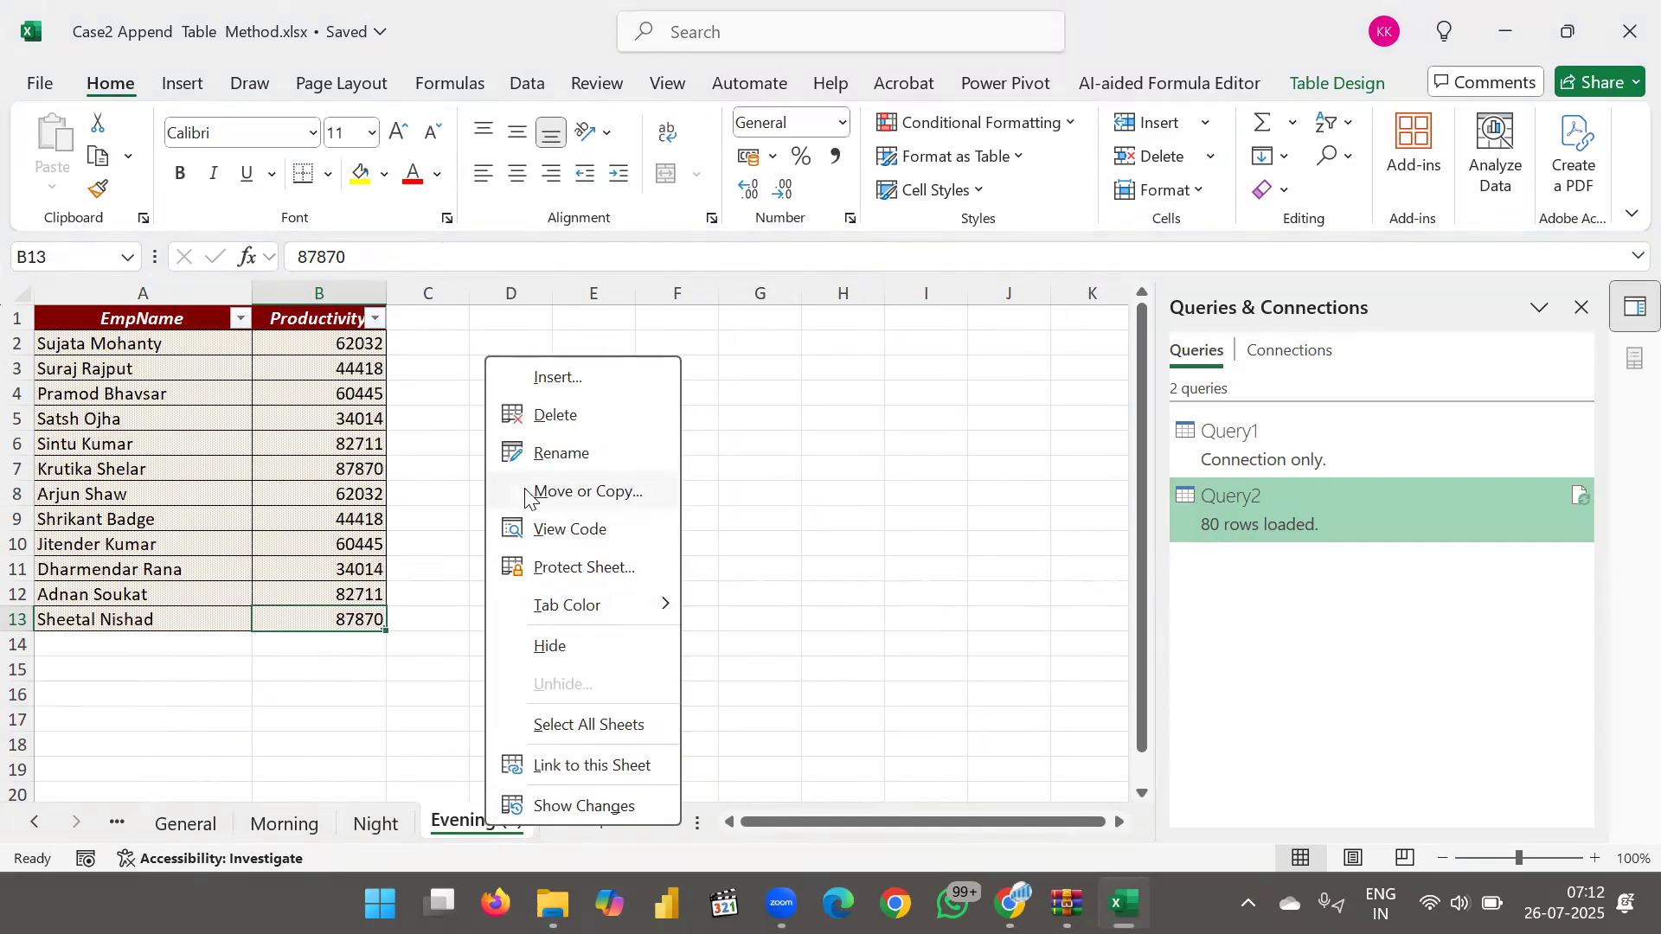
left_click(560, 453)
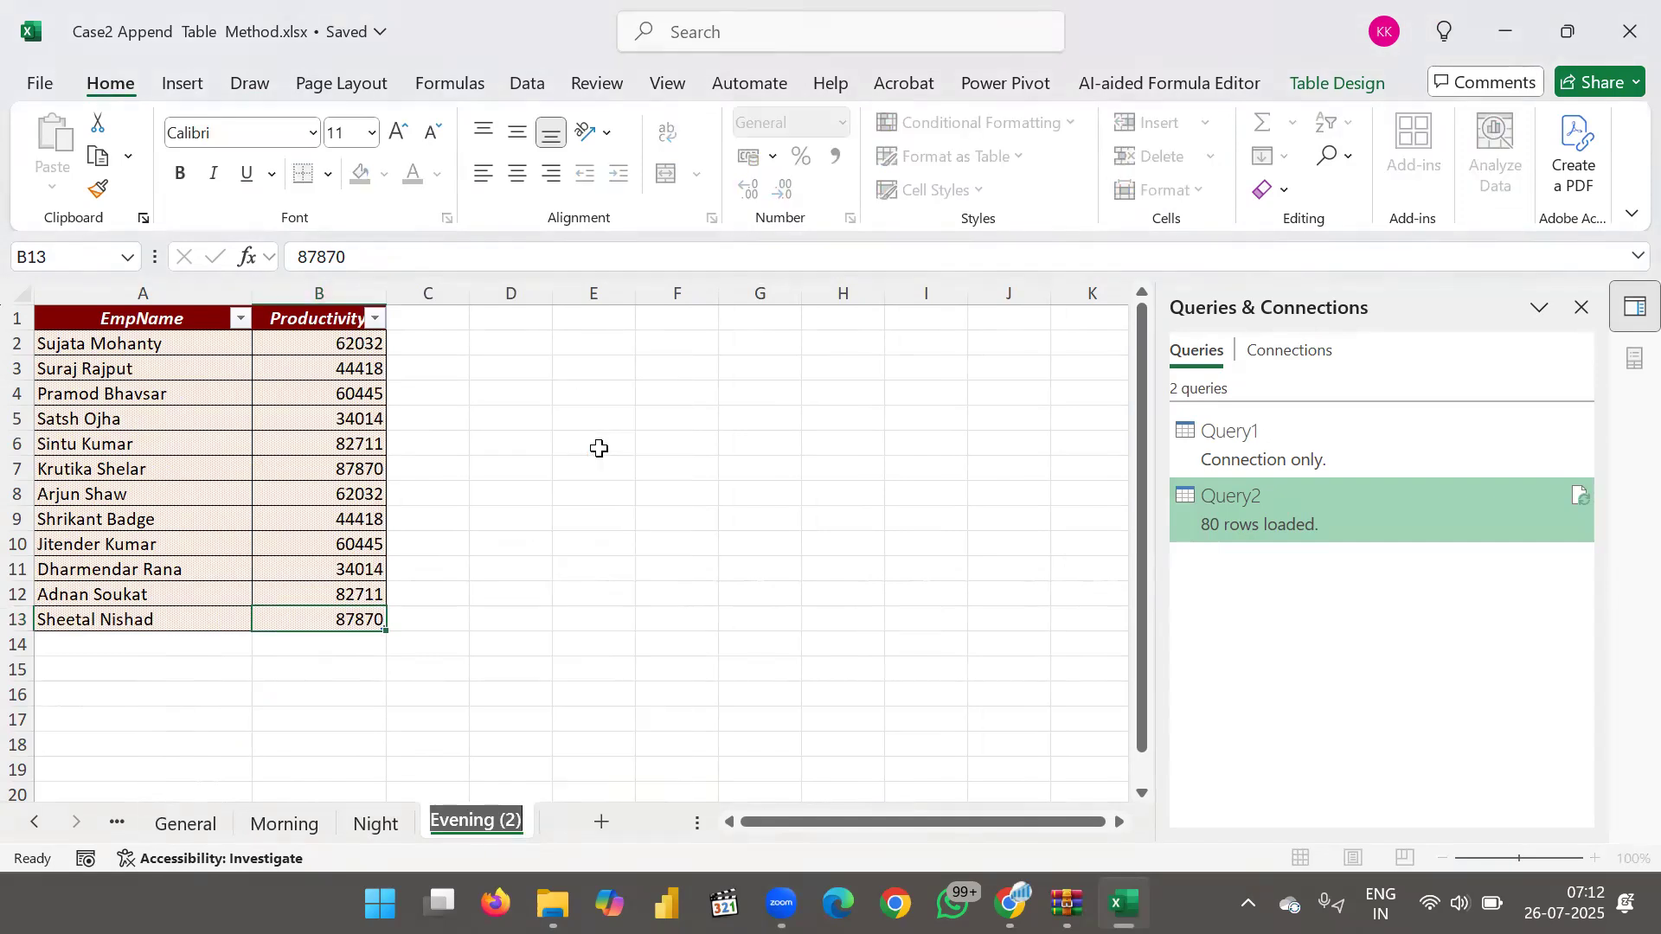
type("SPL")
key("Return")
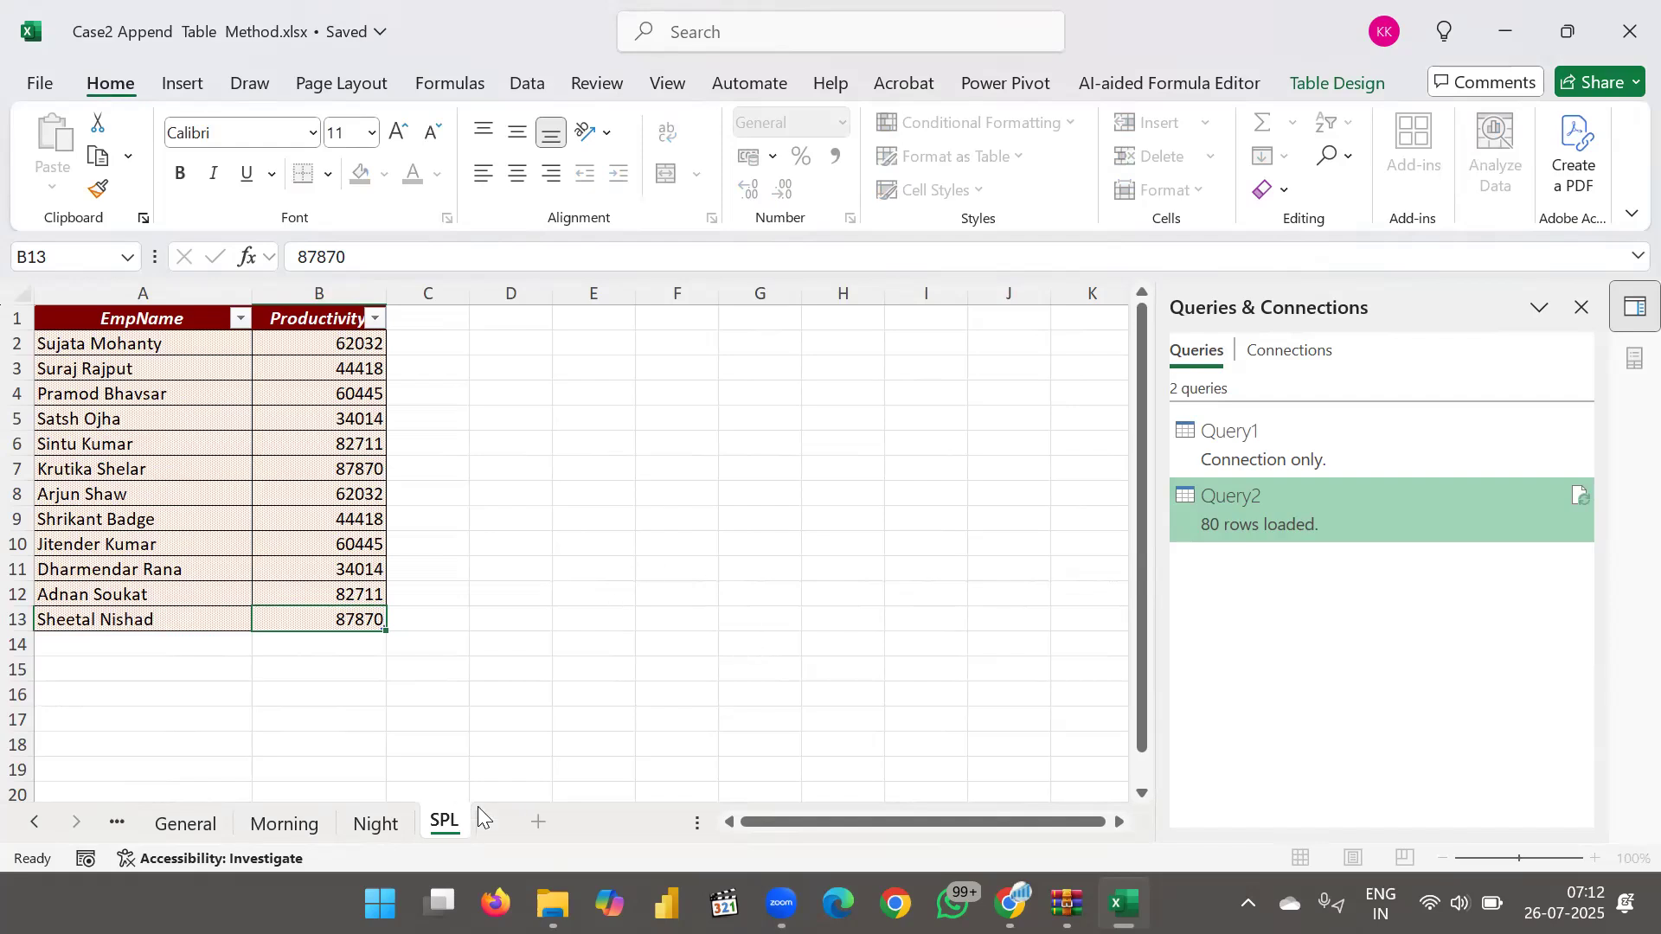
left_click(511, 693)
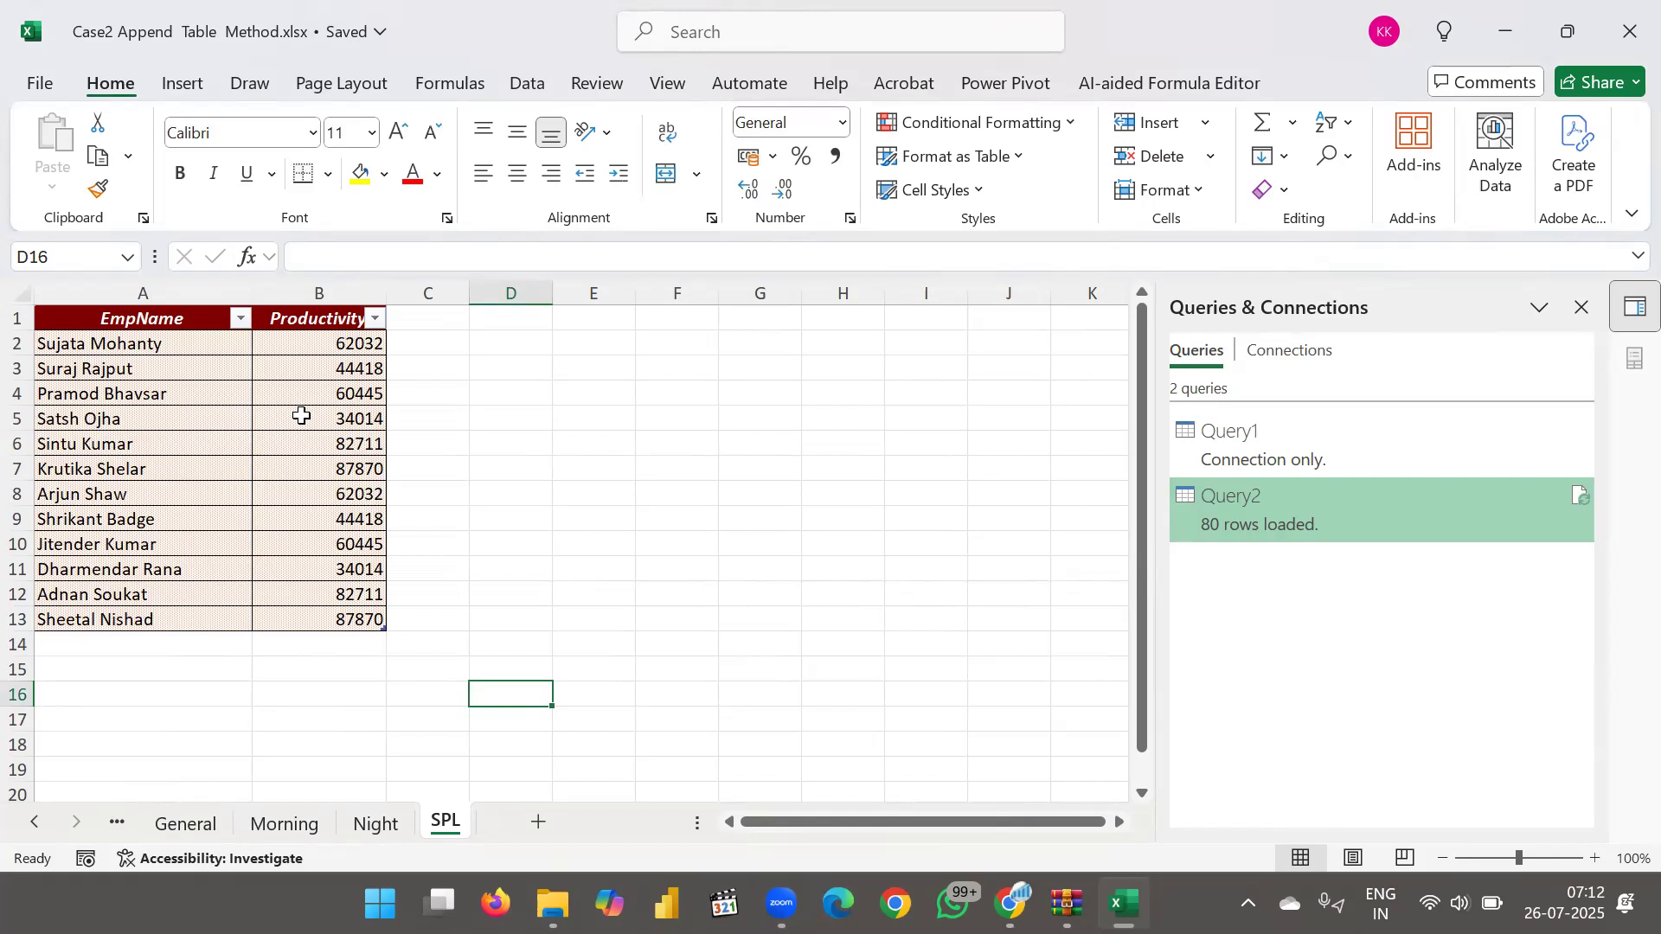
- Rename the table on the SPL worksheet as Special
left_click(285, 392)
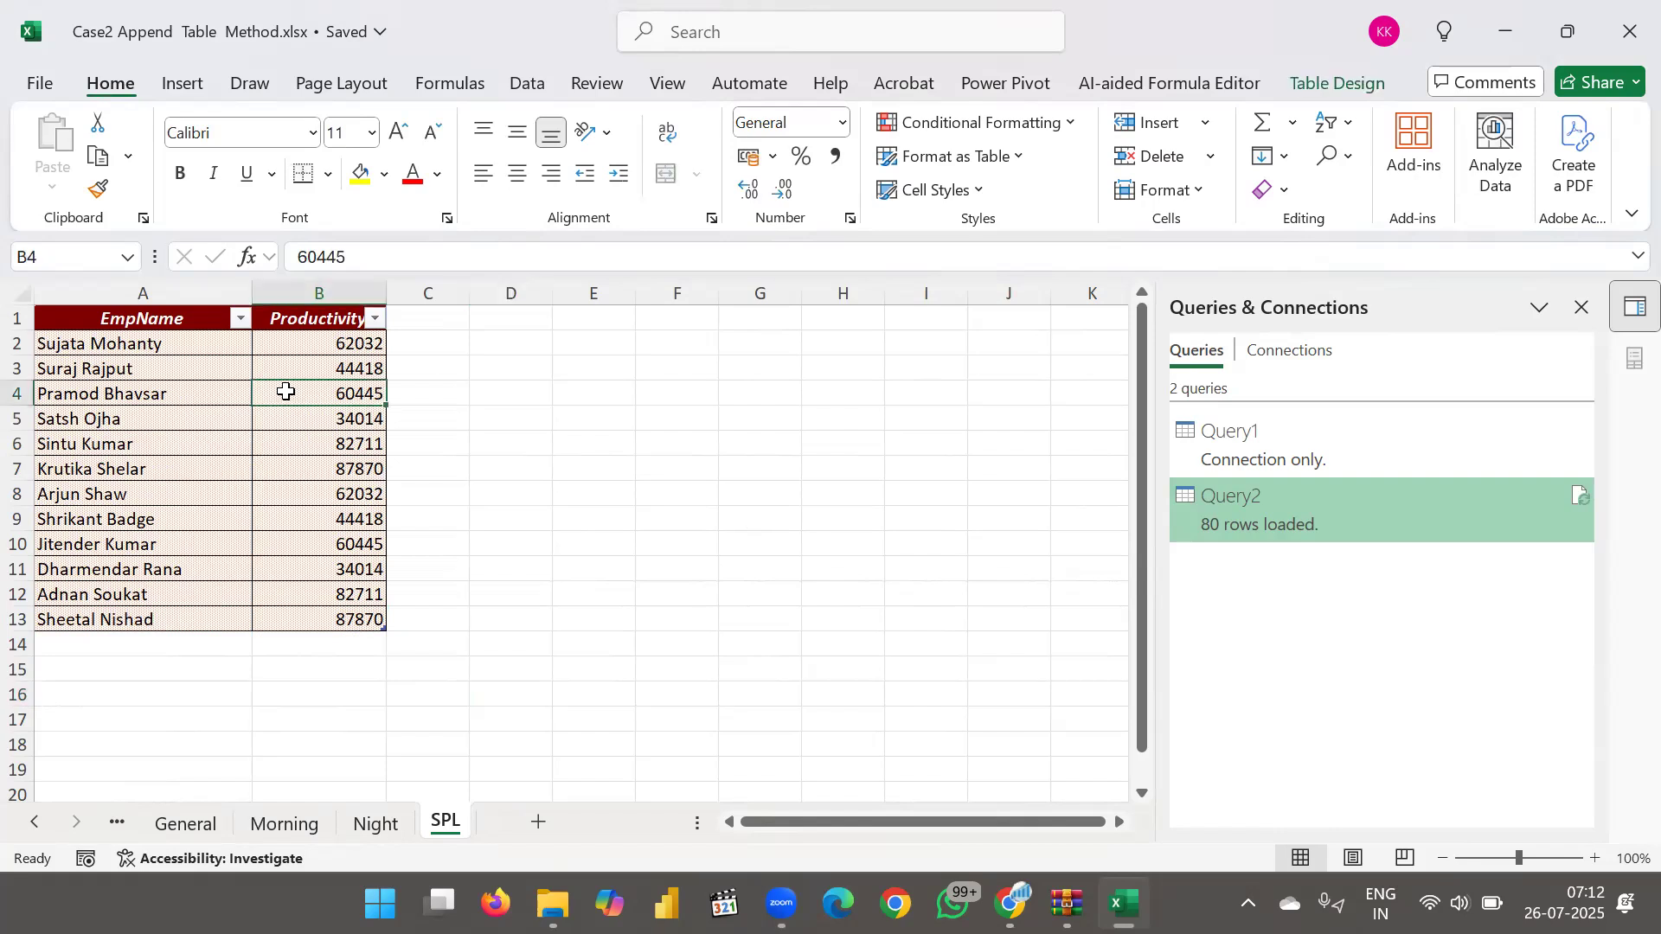
left_click(1344, 81)
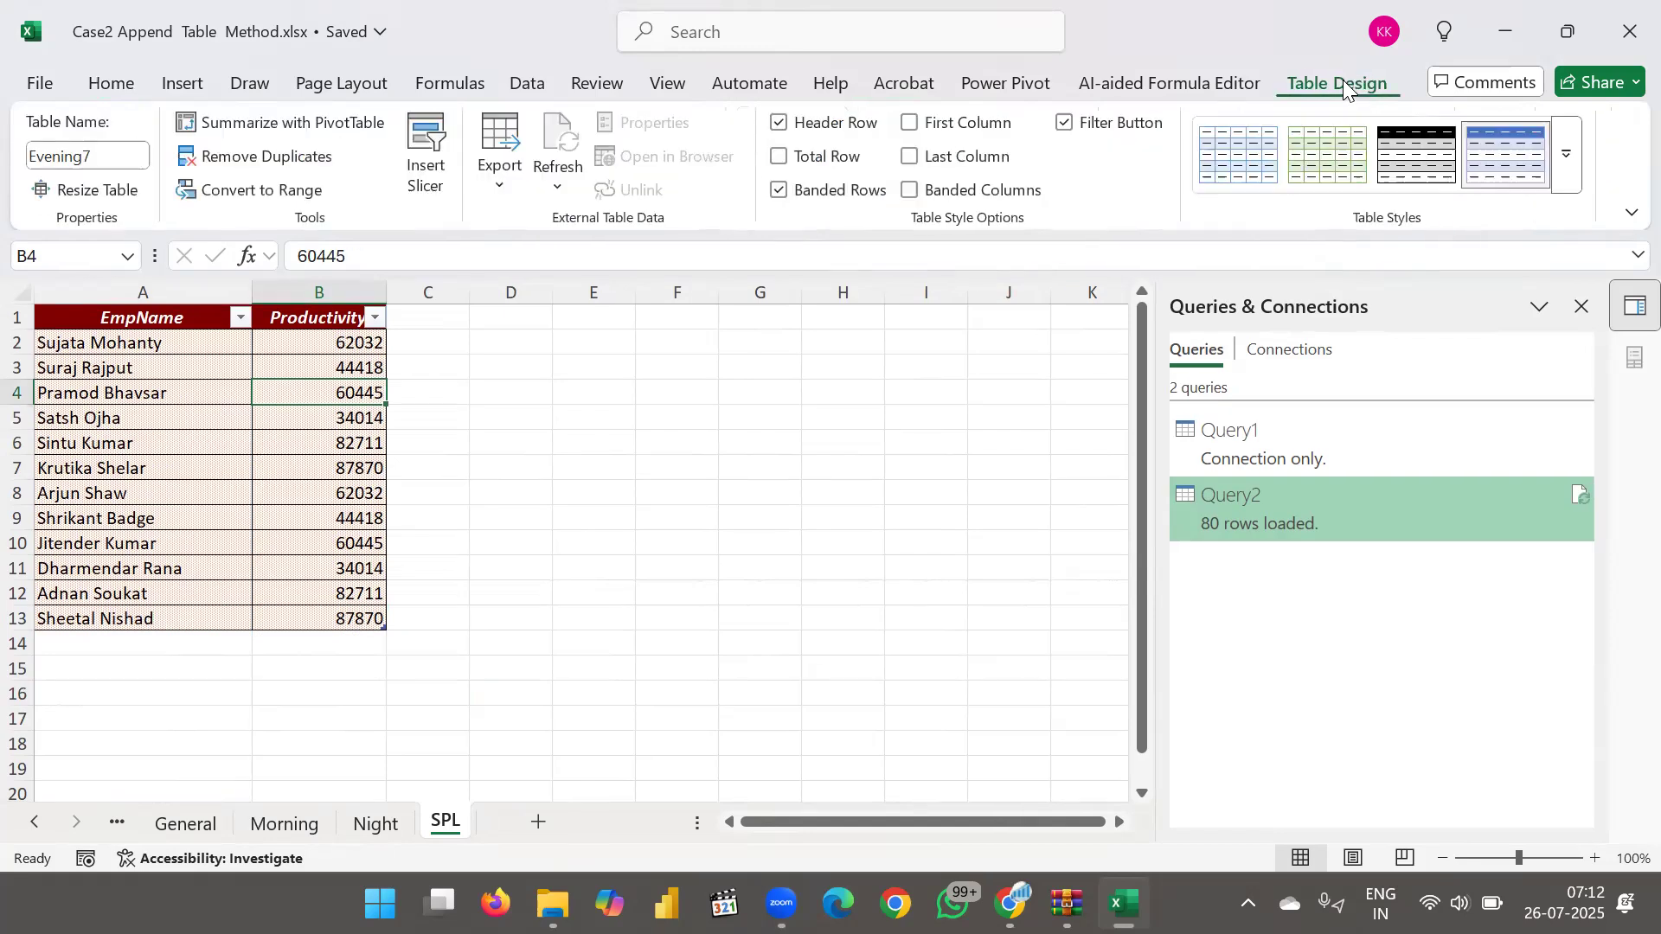
left_click(128, 154)
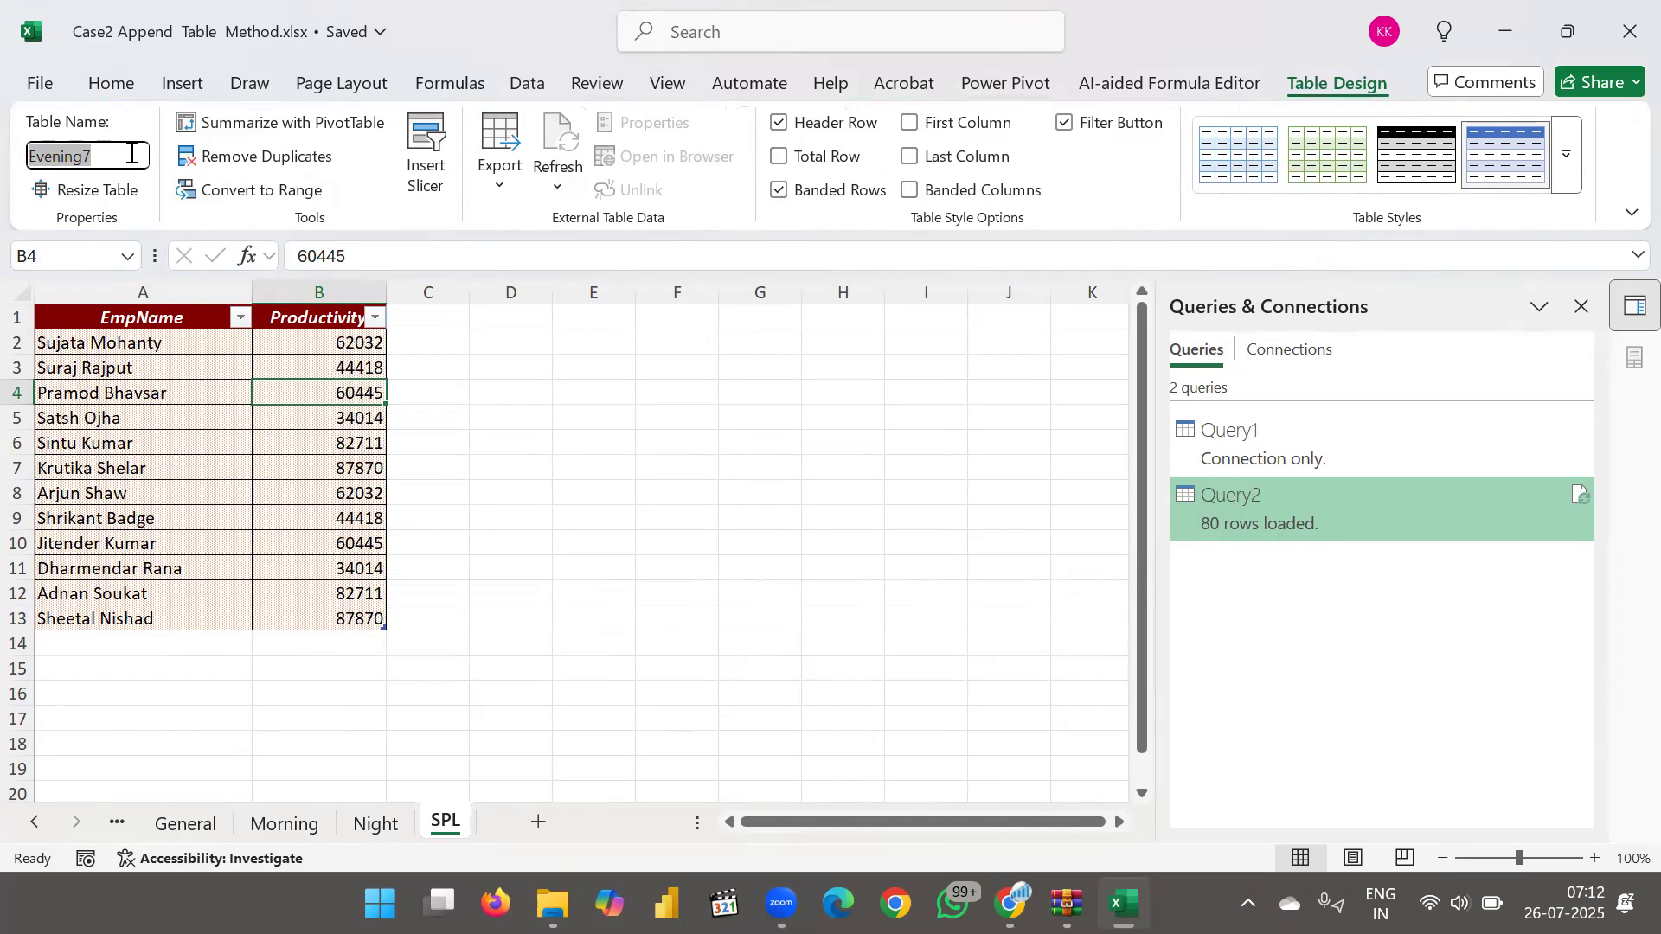
type("Special")
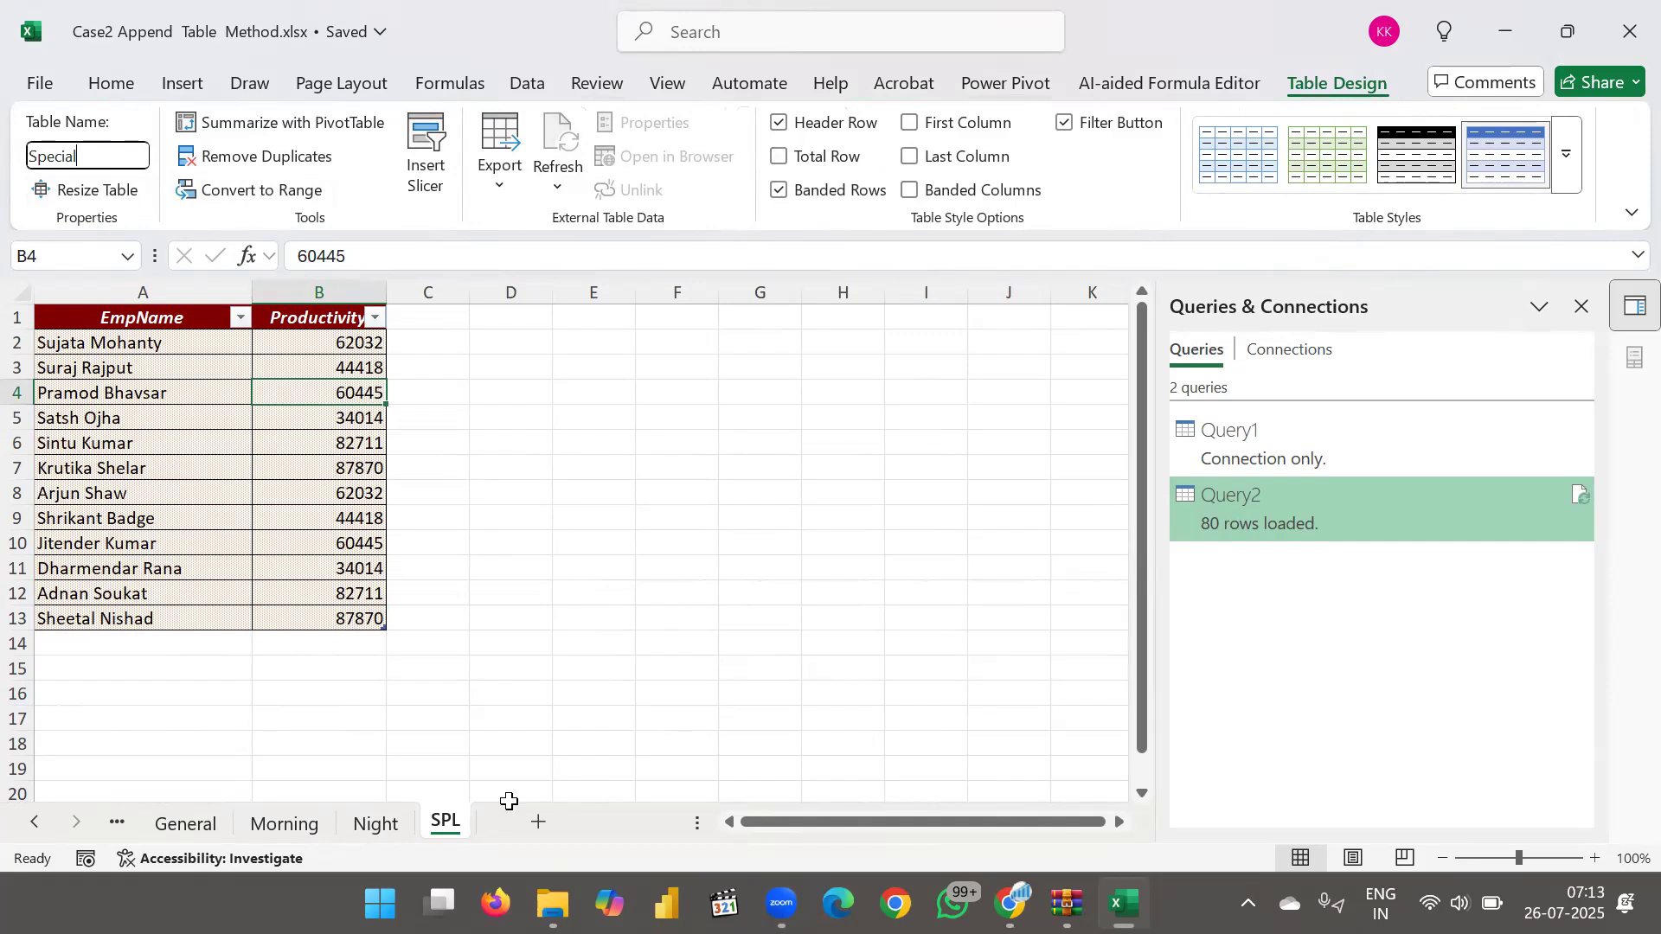
left_click(657, 663)
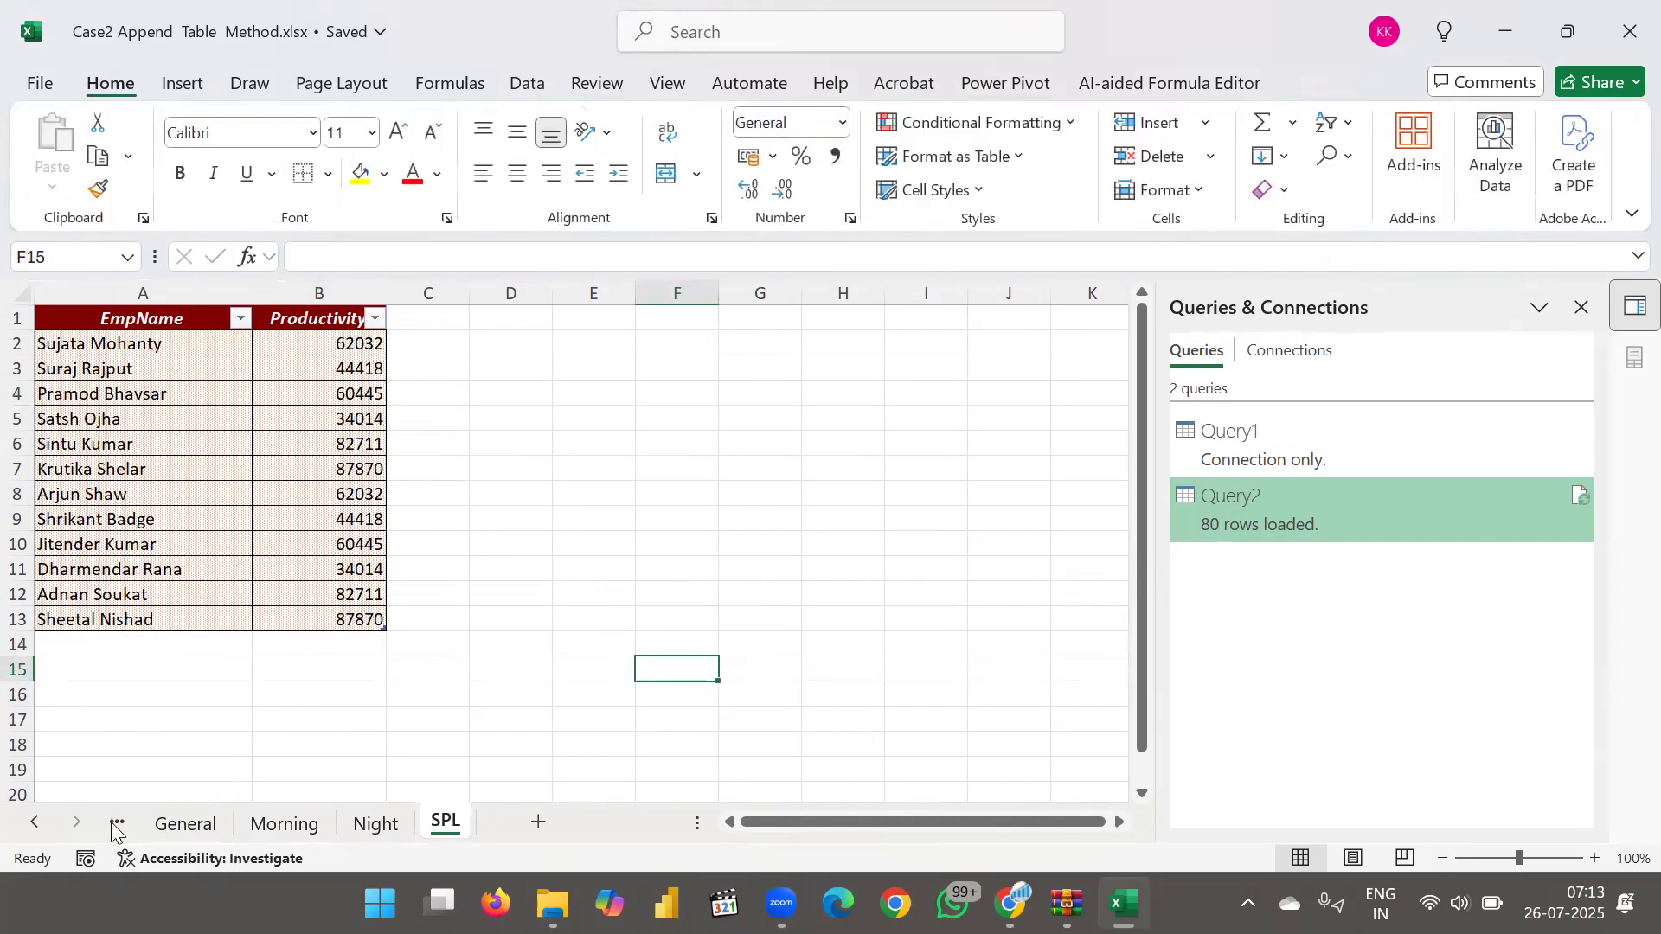
- Refresh the Query2 table on its worksheet and check its last rows for the Special shift
left_click(31, 826)
left_click(28, 828)
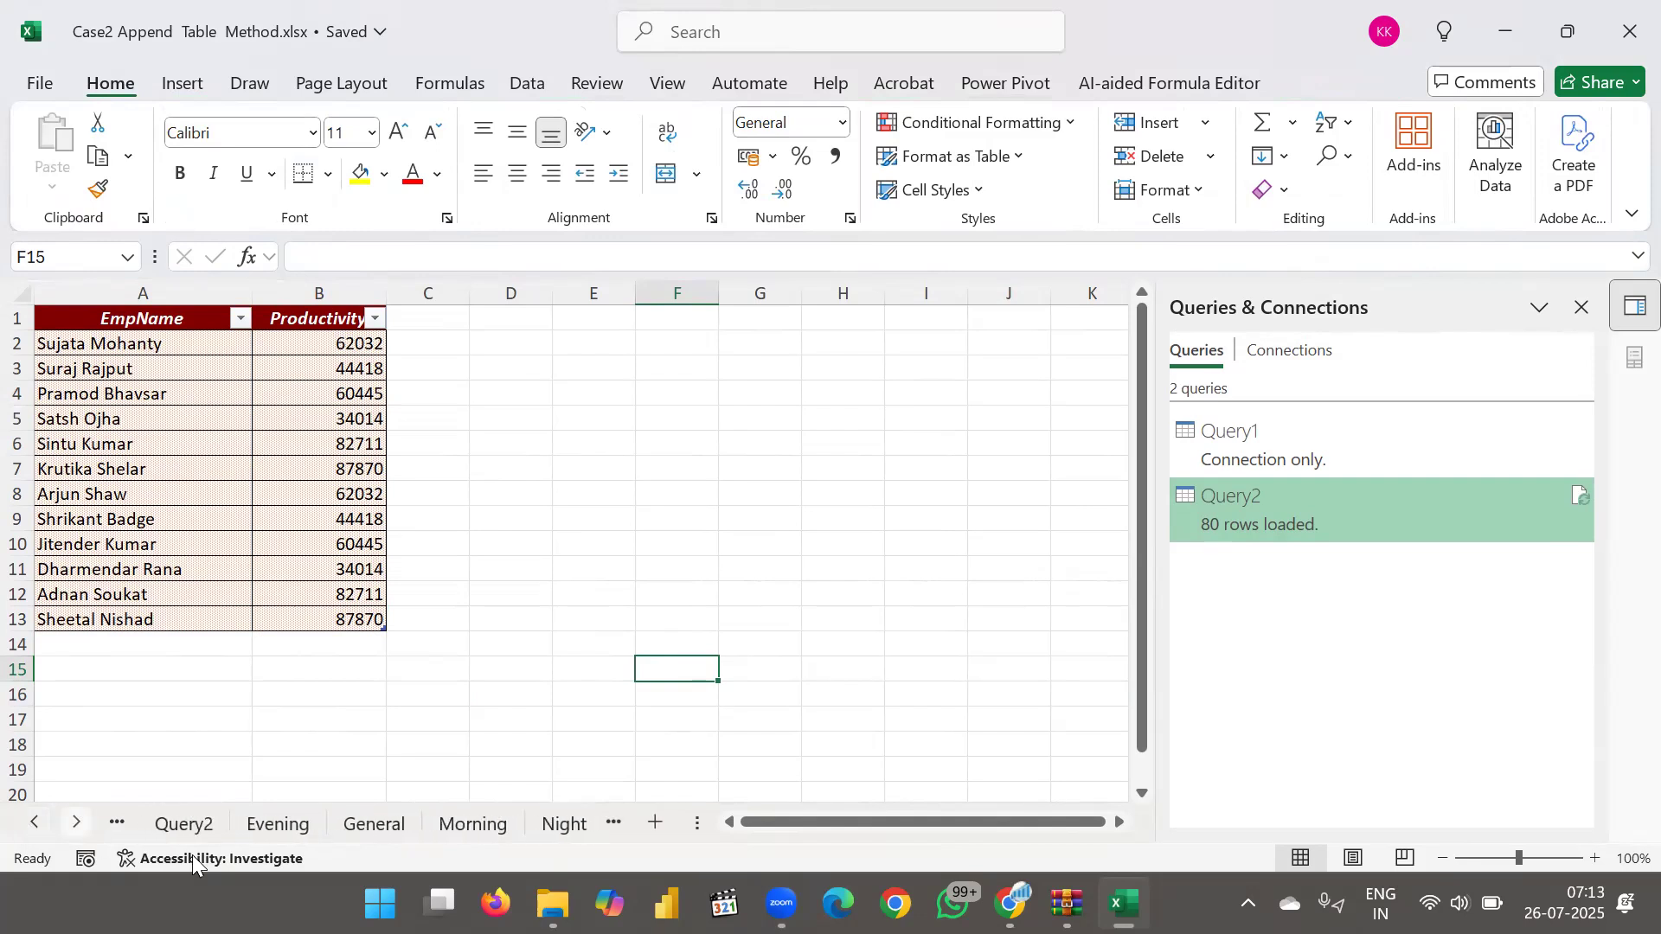
left_click(195, 824)
scroll(260, 541, "down", 4)
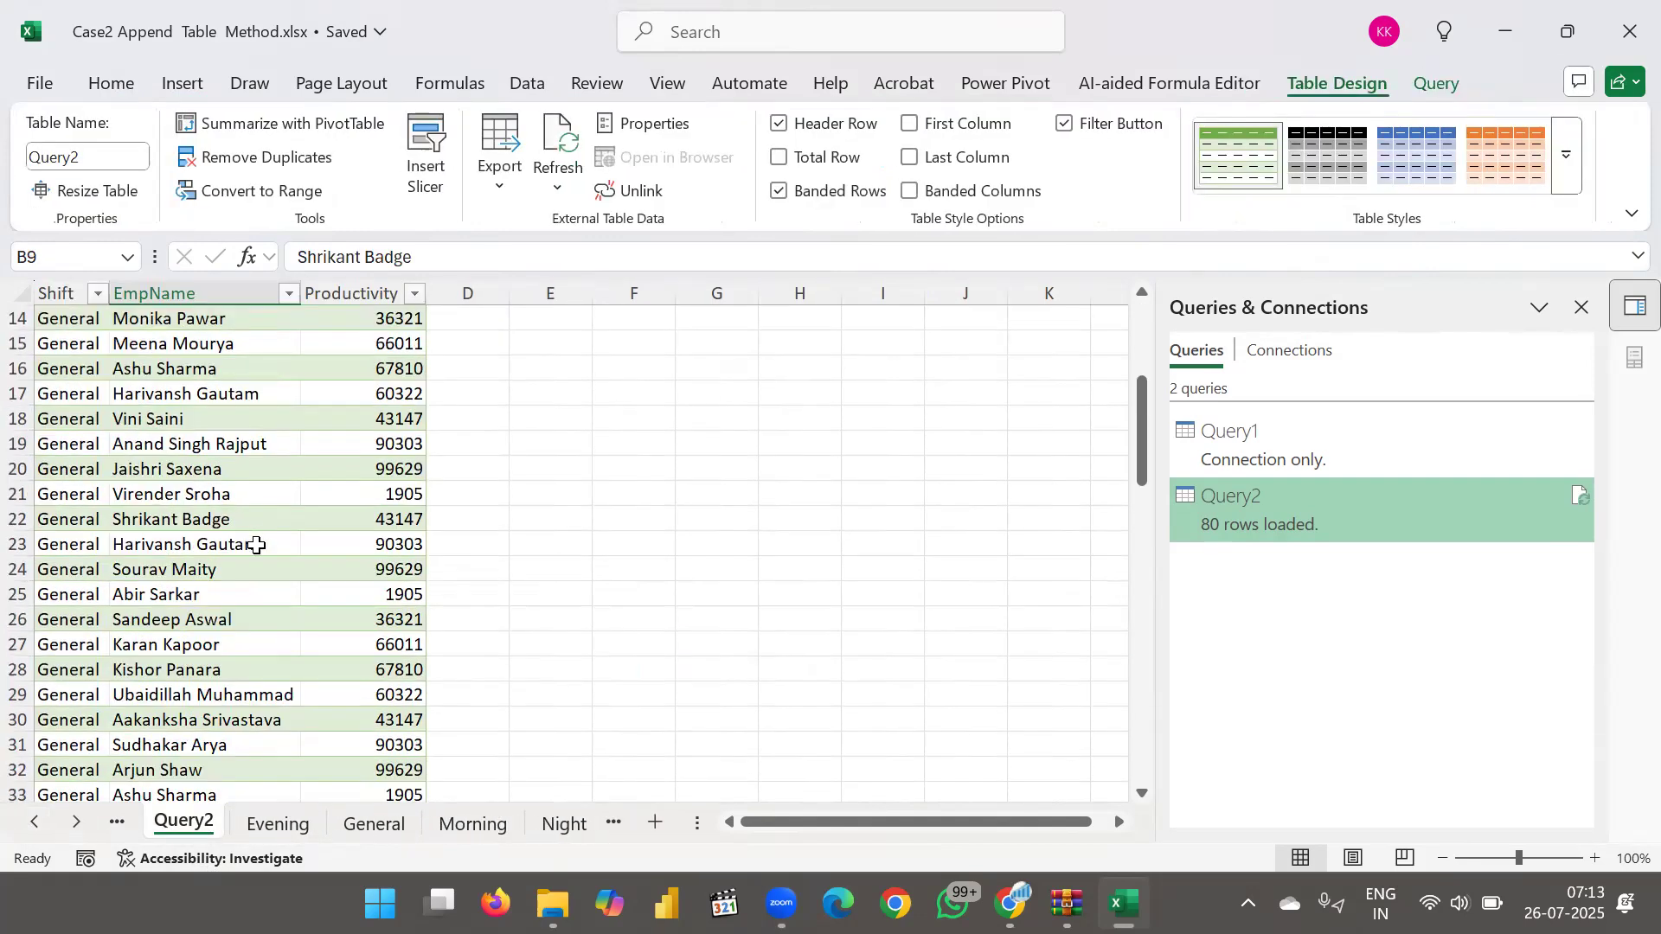
scroll(257, 545, "up", 3)
scroll(289, 605, "up", 2)
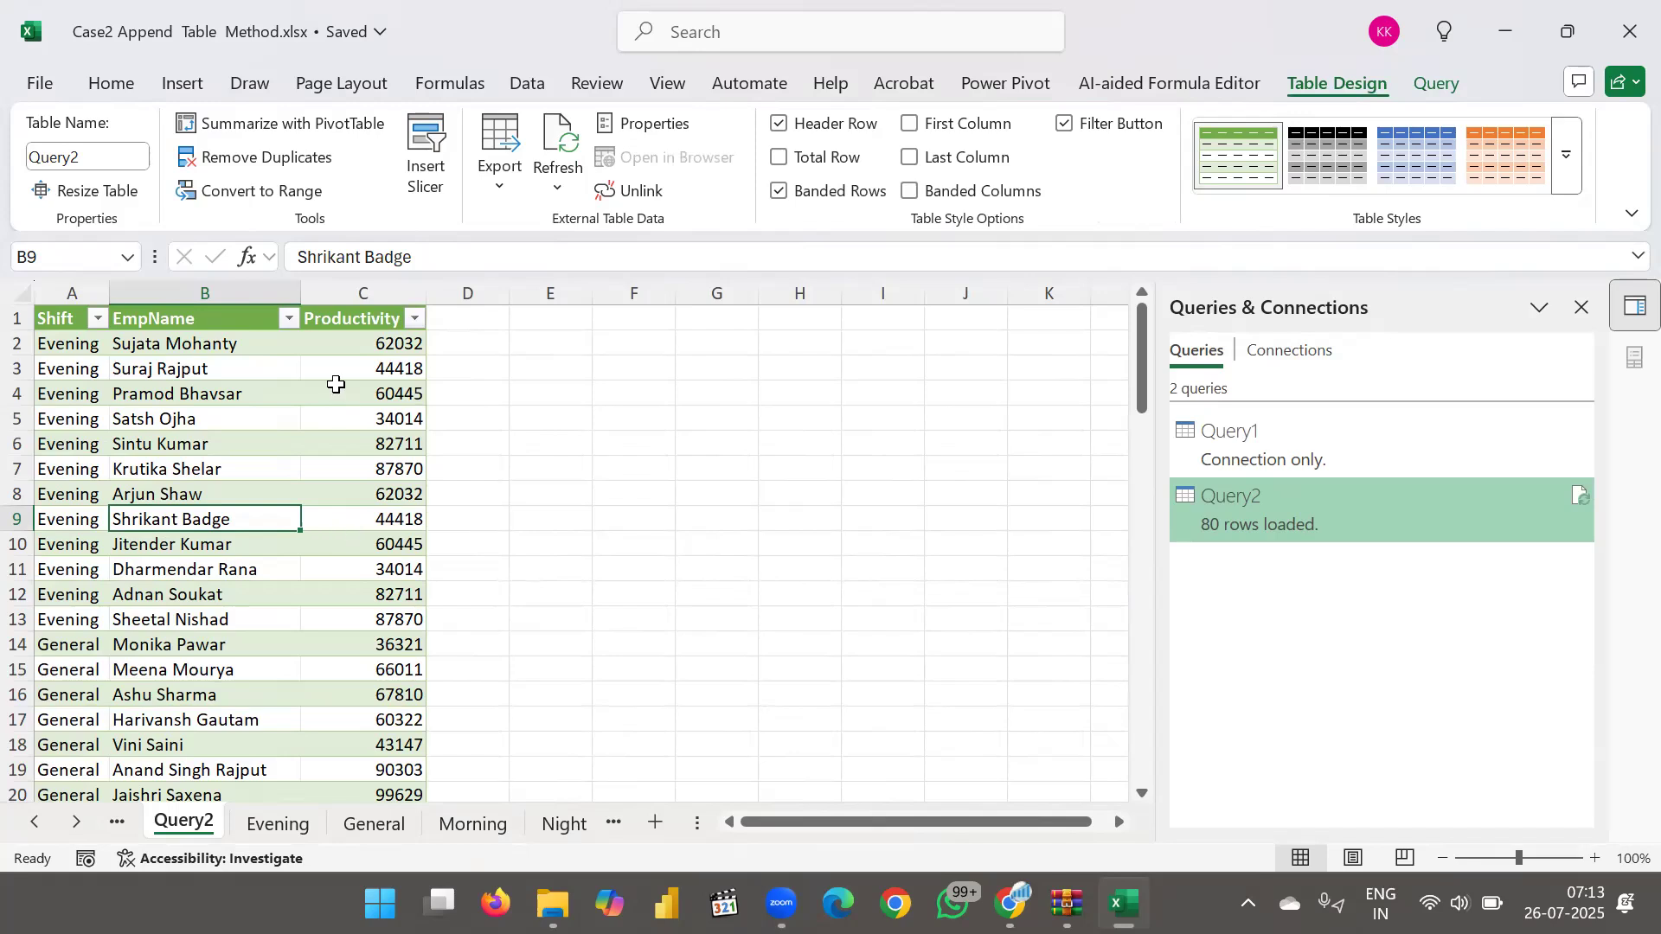
left_click(564, 146)
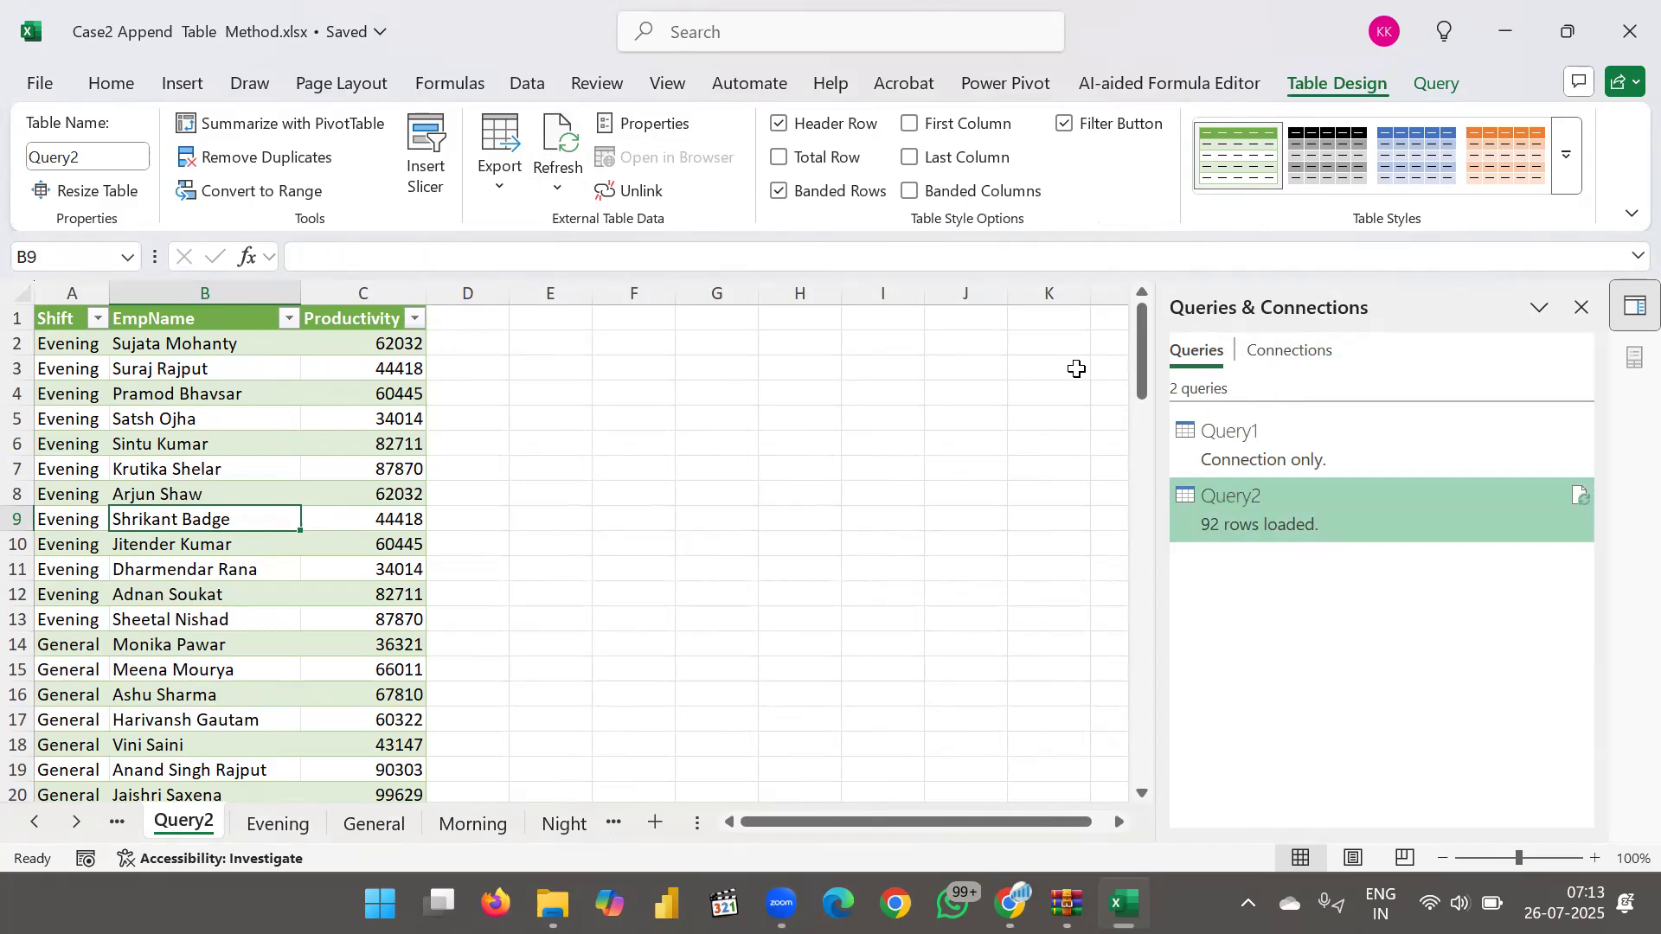
left_click_drag(1142, 354, 1078, 802)
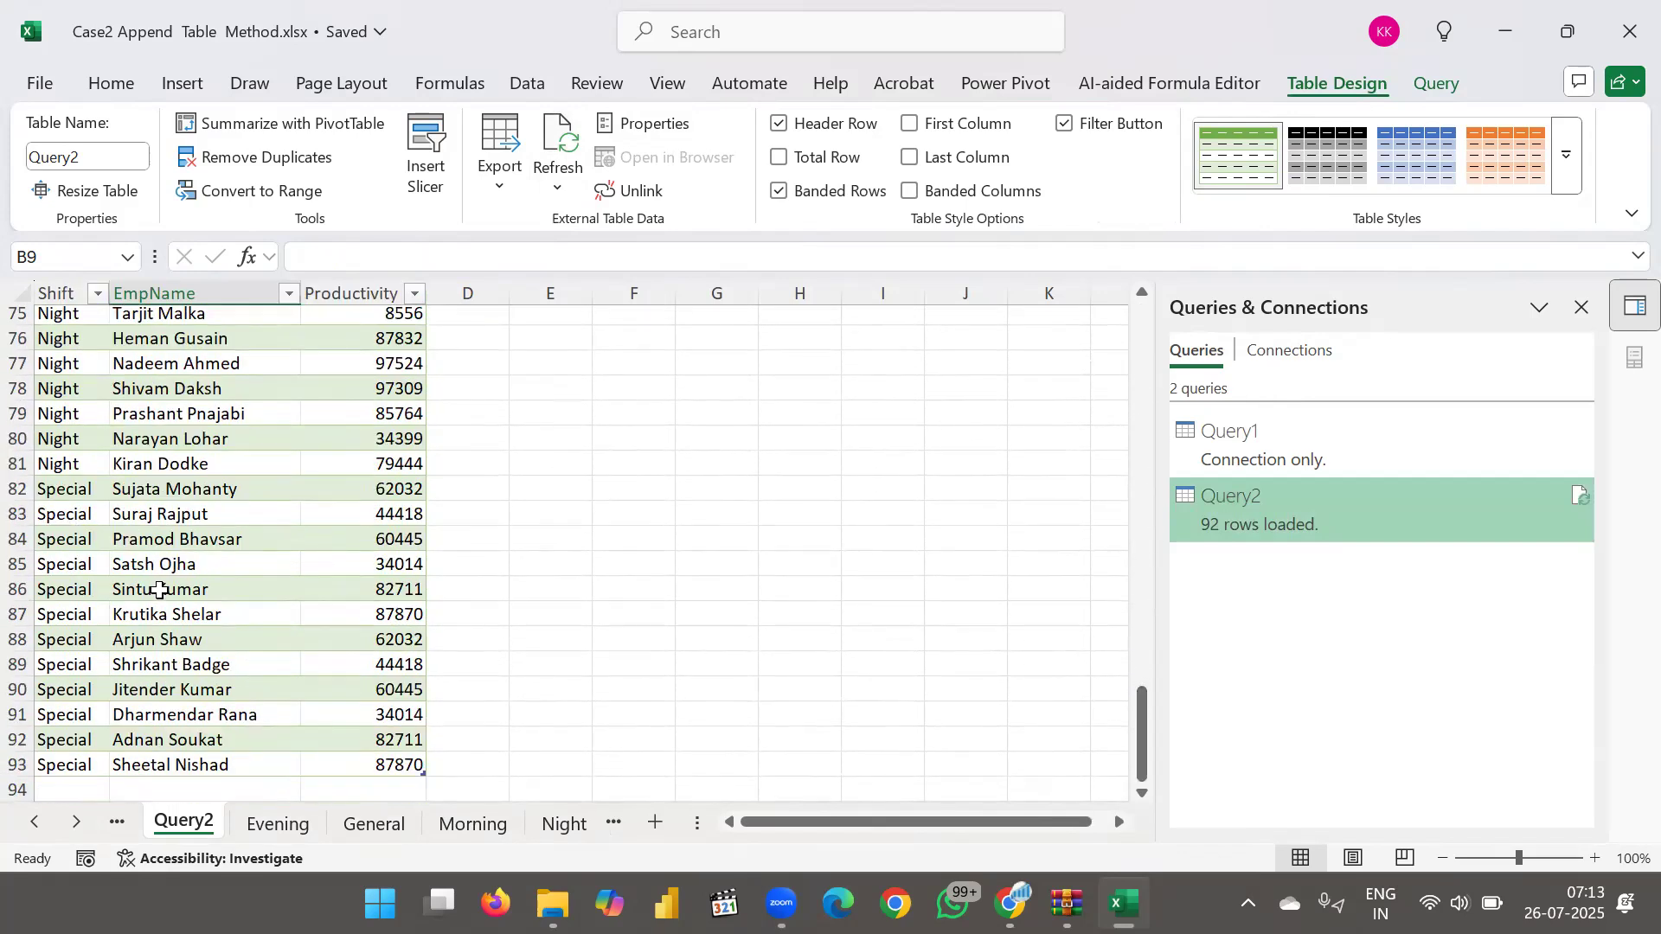
- Refresh the PivotTable on Sheet1 with the updated Query2 data
left_click(117, 821)
left_click(163, 826)
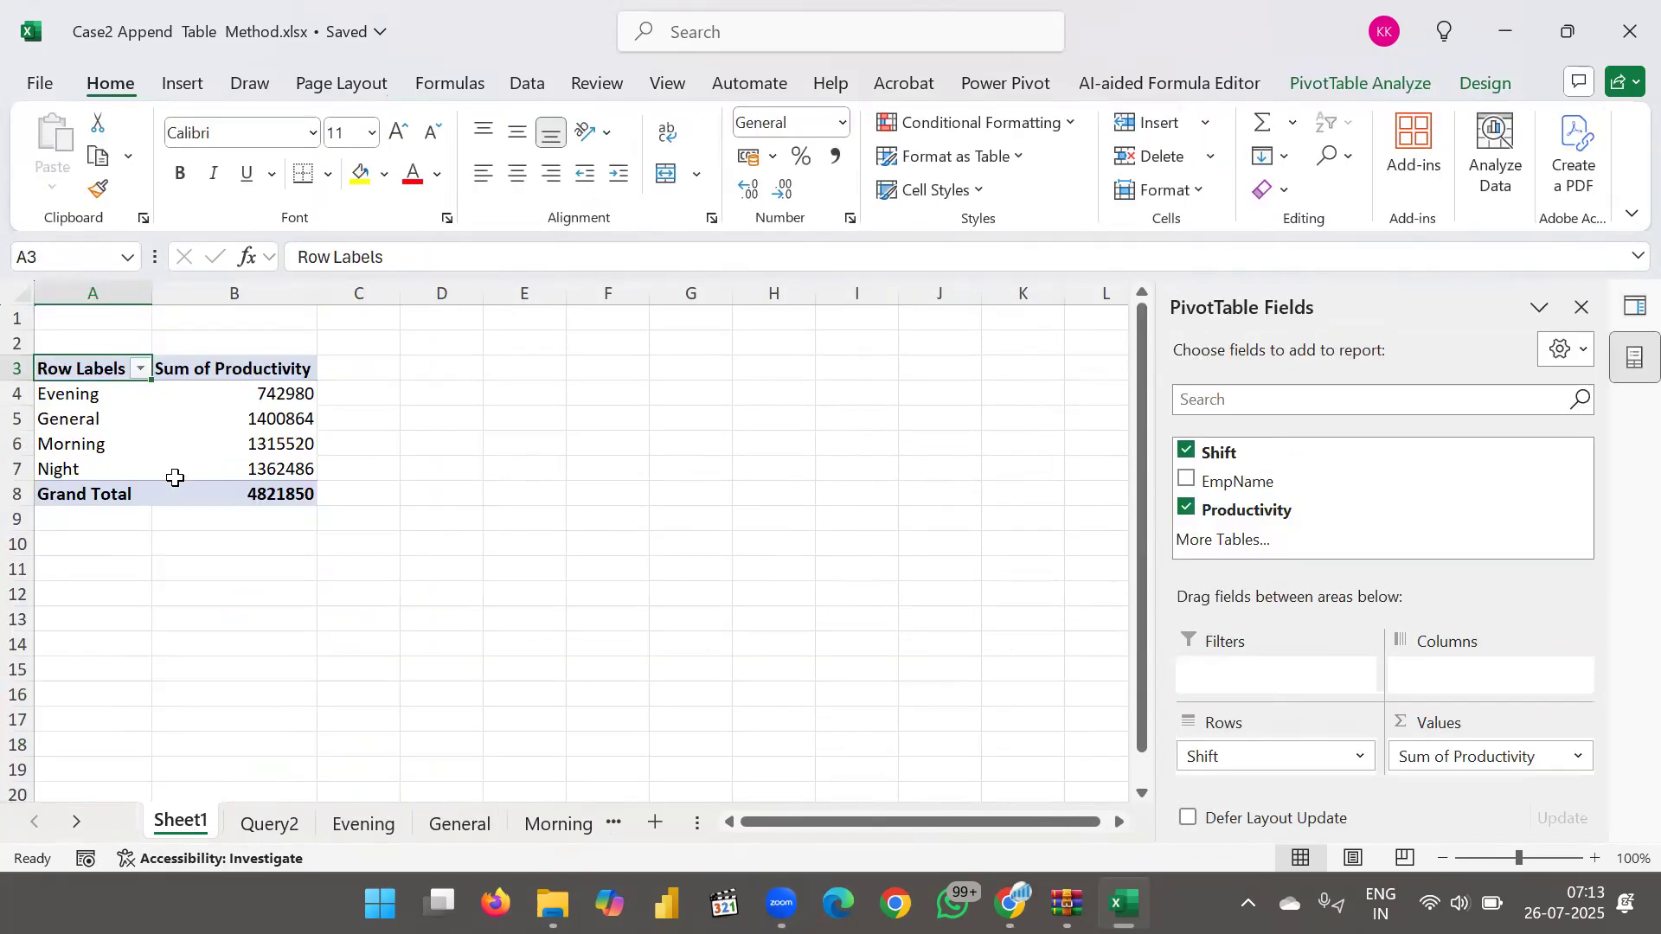
left_click(204, 421)
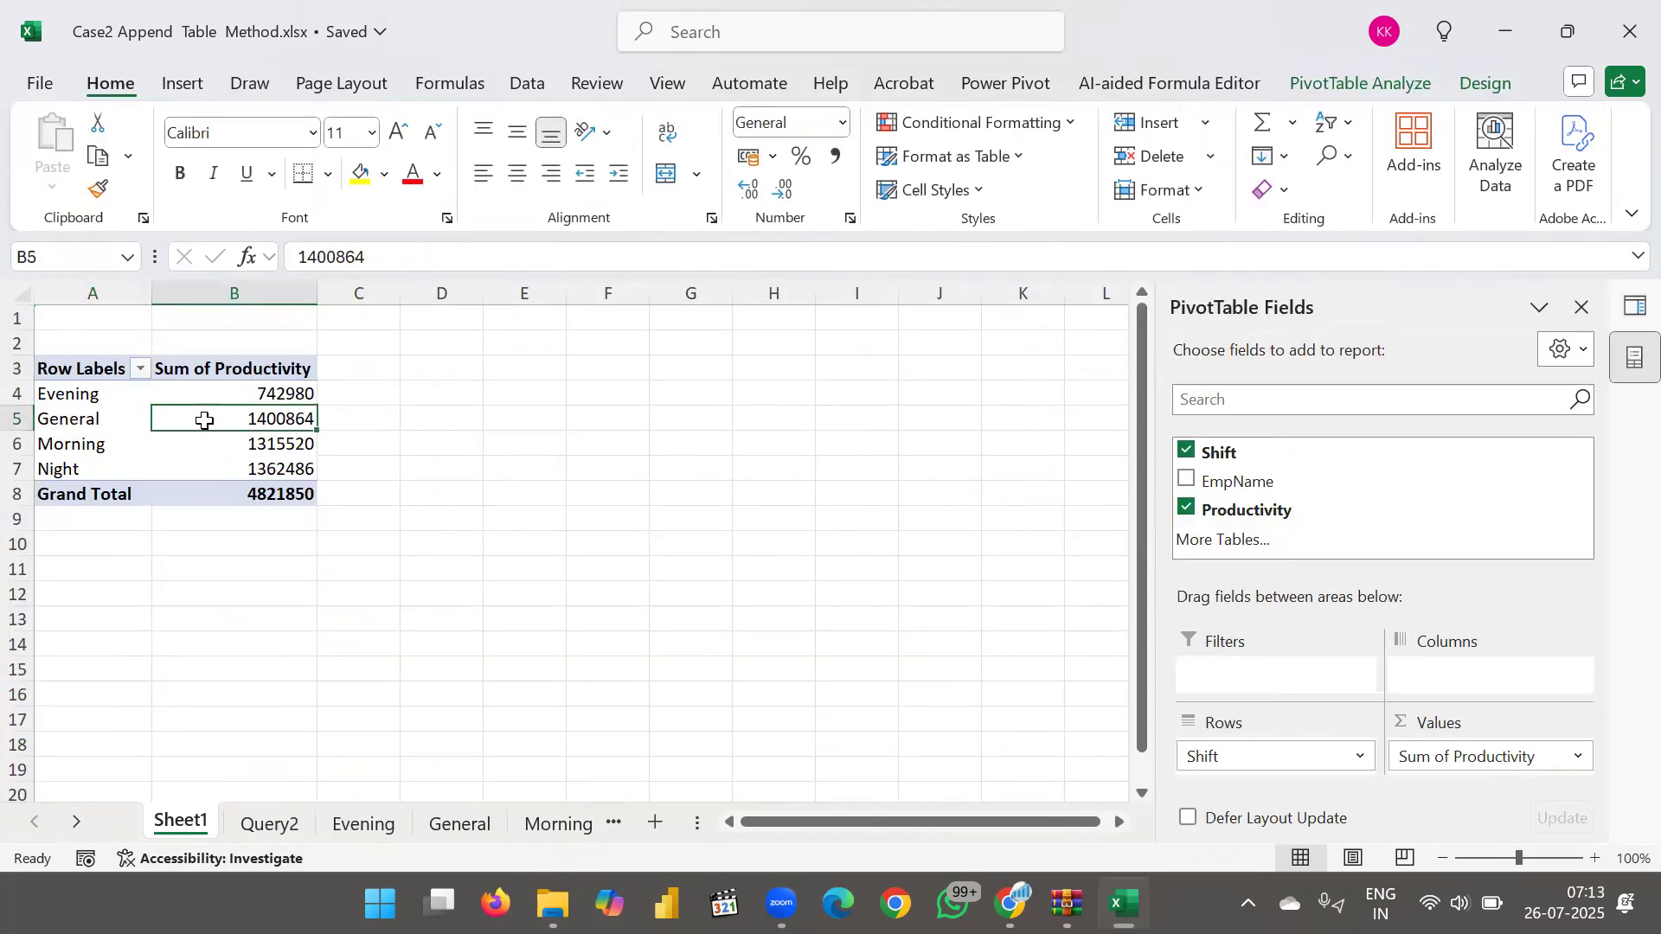
left_click(1376, 81)
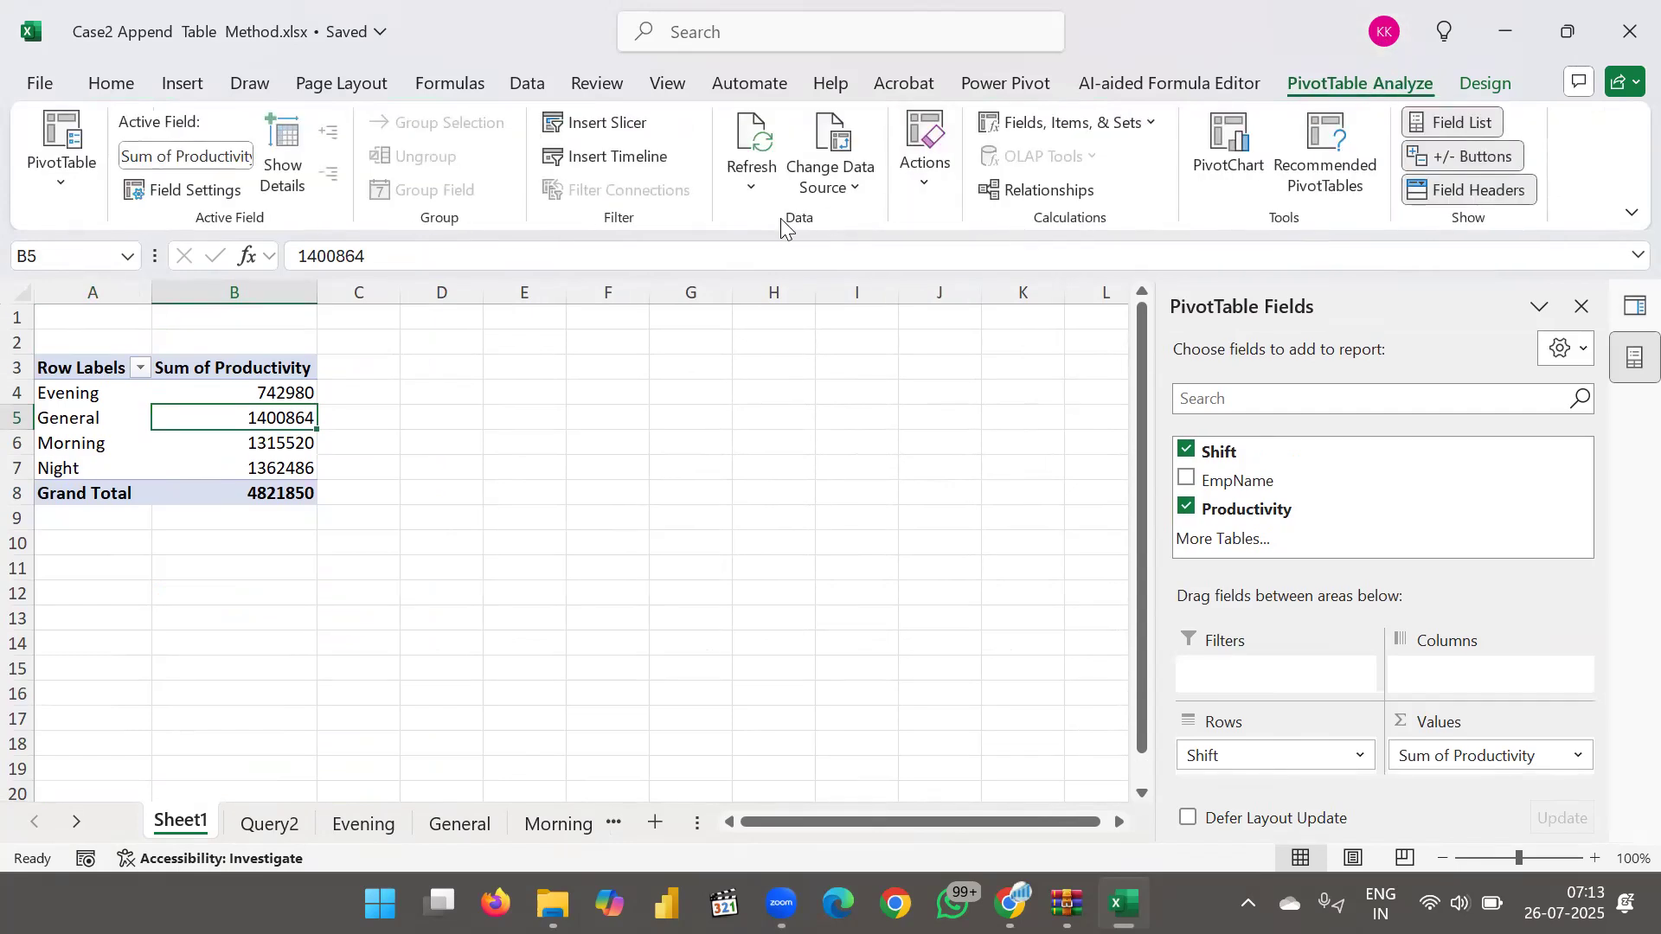
left_click(761, 143)
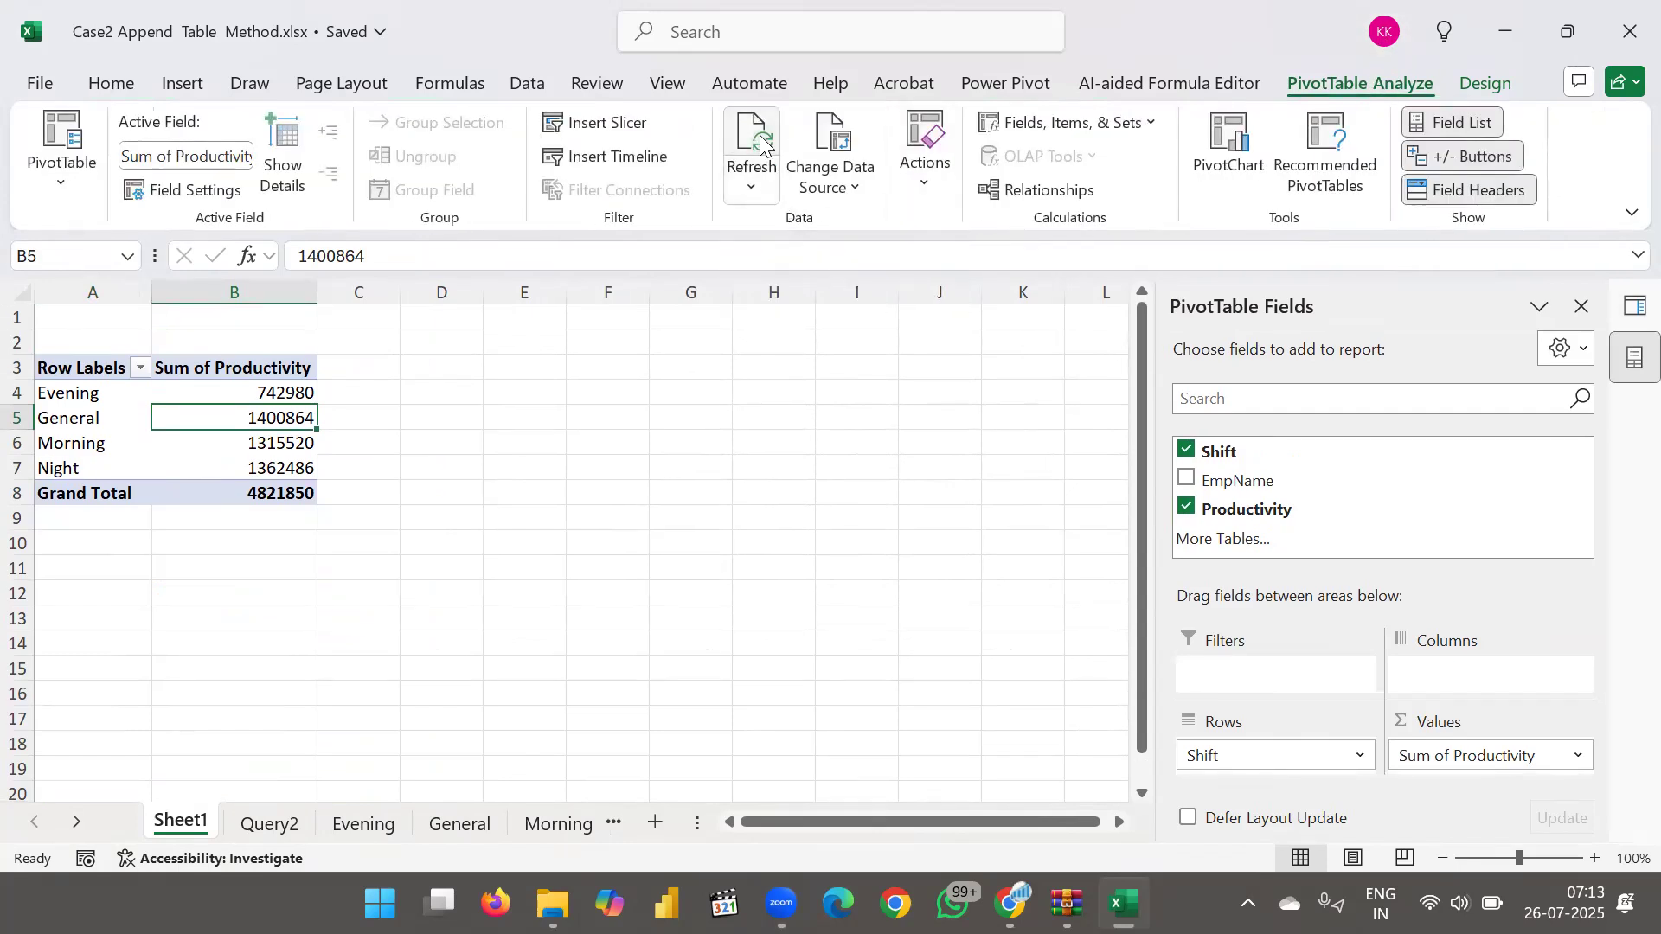